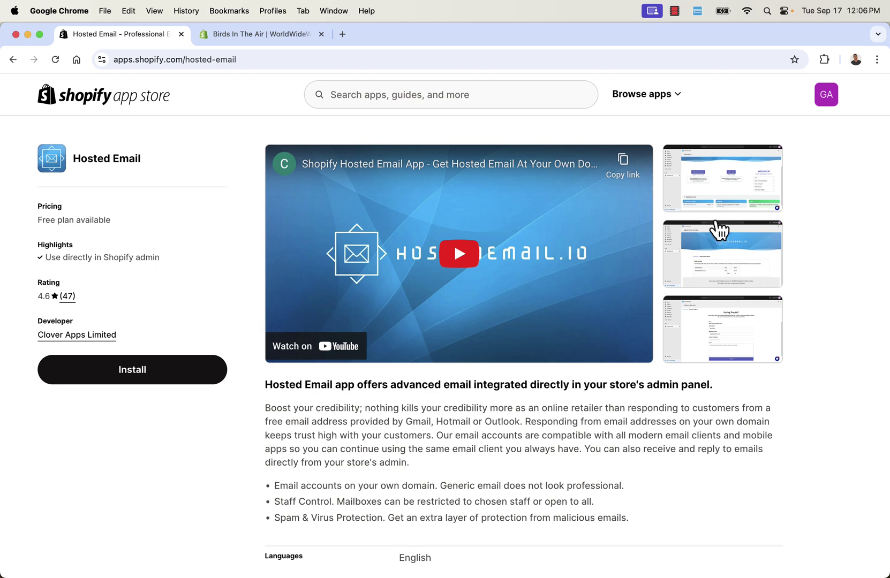
pyautogui.click(726, 171)
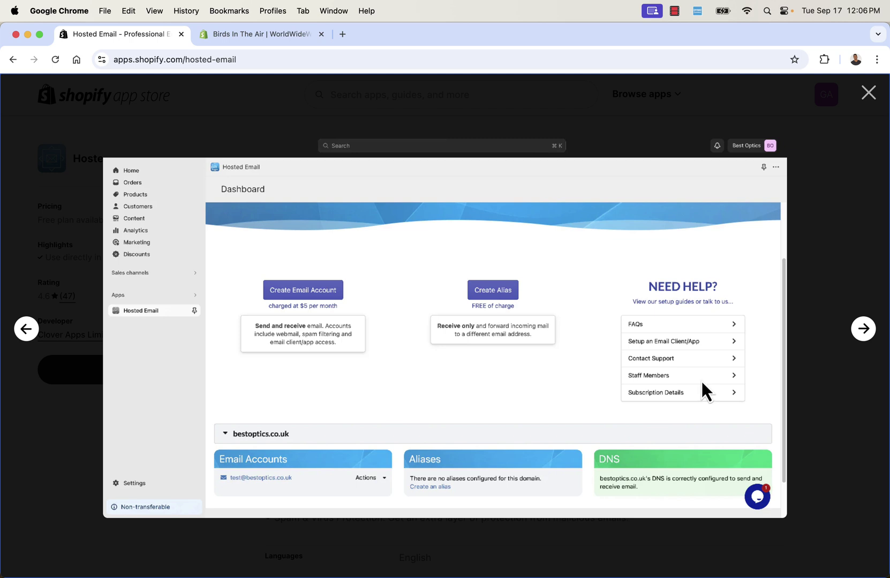
pyautogui.click(862, 329)
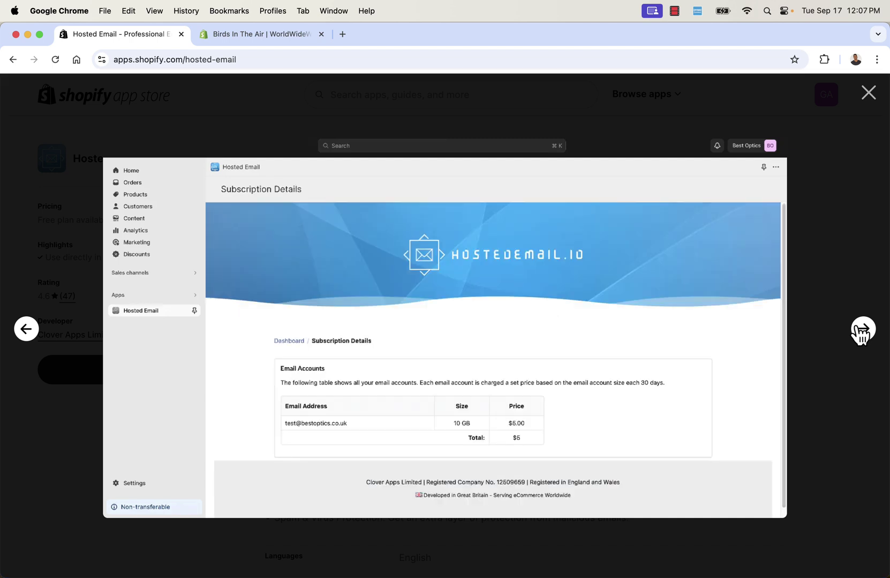
pyautogui.click(862, 329)
pyautogui.click(862, 330)
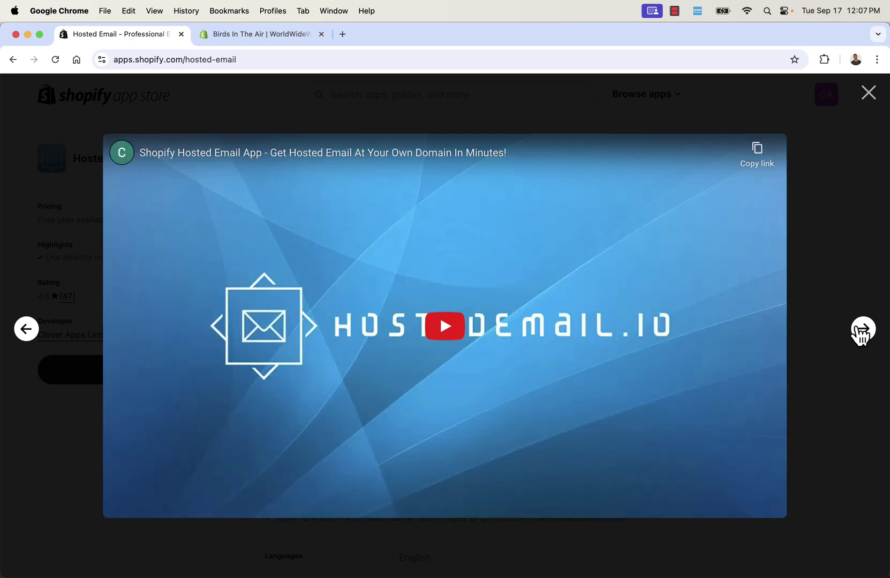
pyautogui.click(867, 94)
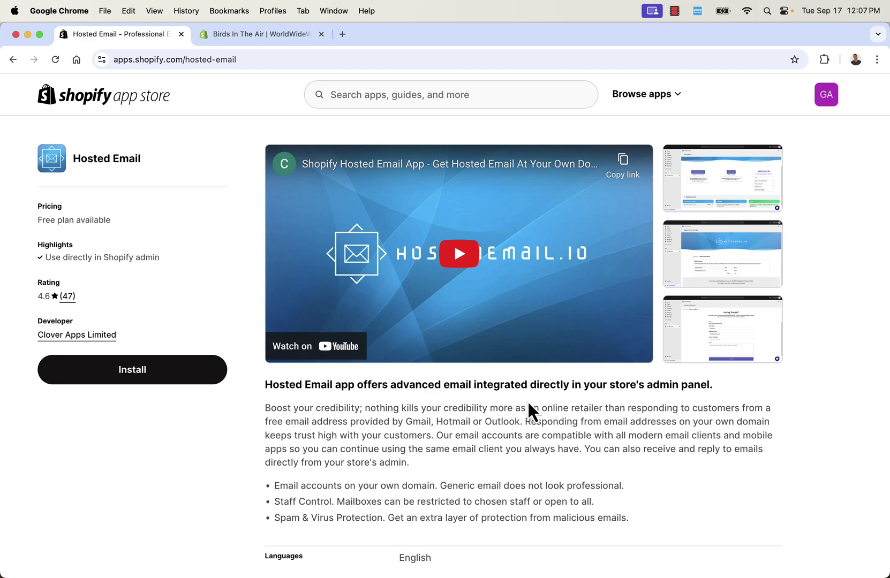
pyautogui.scroll(-3, 476, 478)
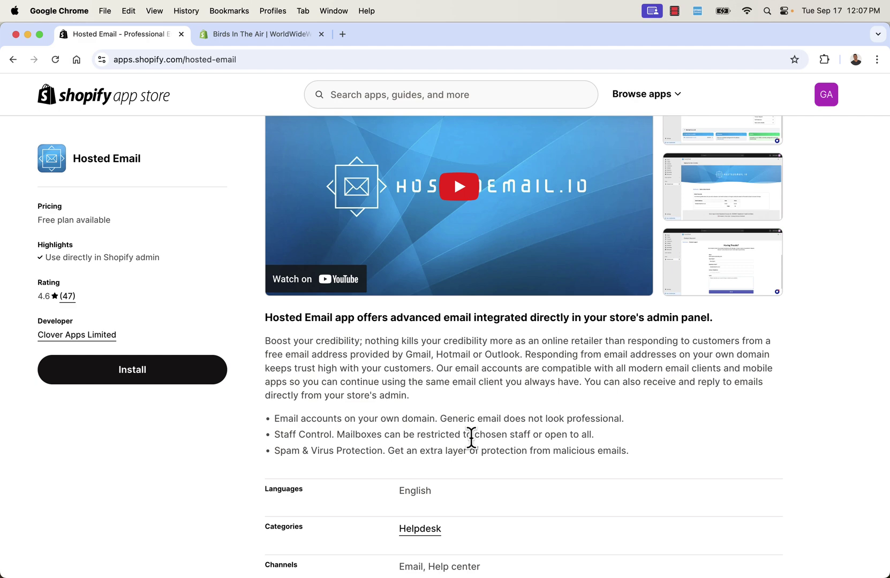
pyautogui.scroll(3, 470, 437)
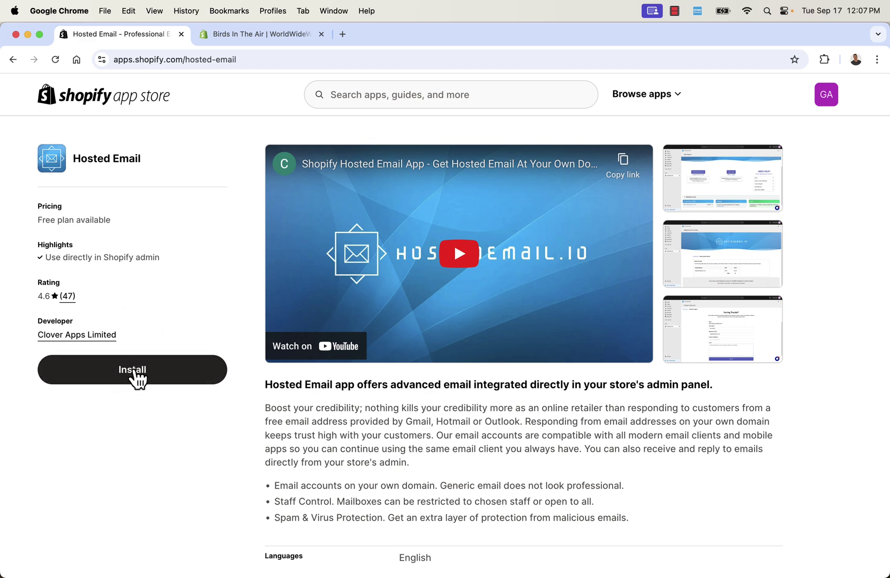
# Install the Hosted Email app from its listing, approving the app's requested data access
pyautogui.click(135, 380)
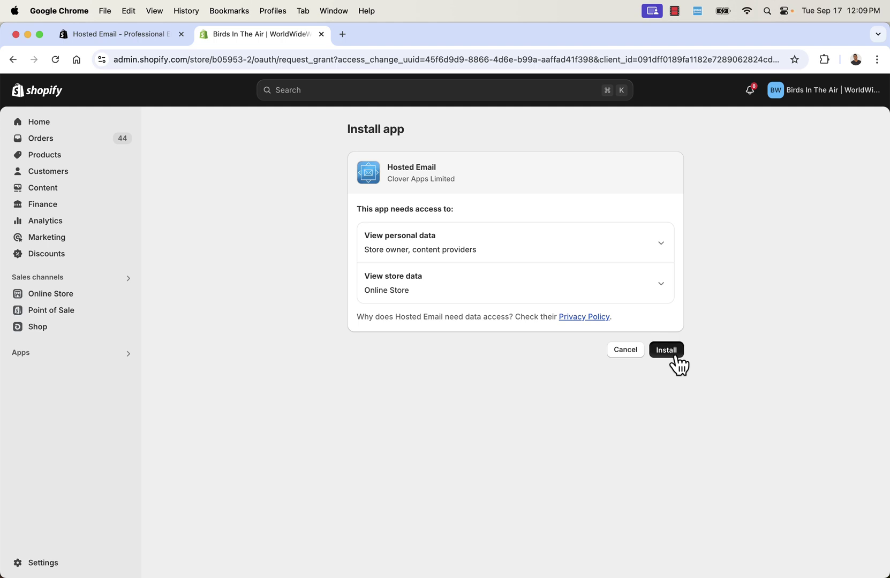
pyautogui.click(673, 354)
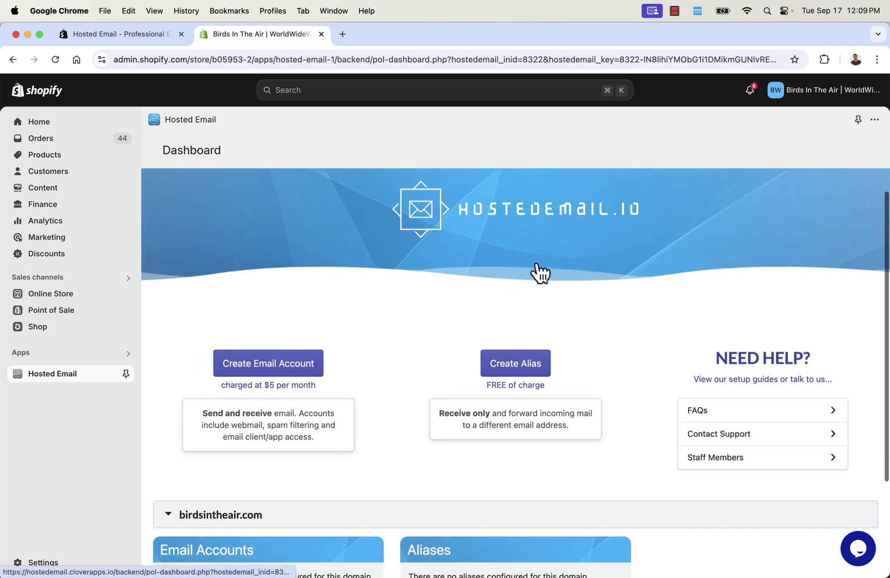
pyautogui.scroll(-5, 539, 272)
pyautogui.scroll(5, 538, 272)
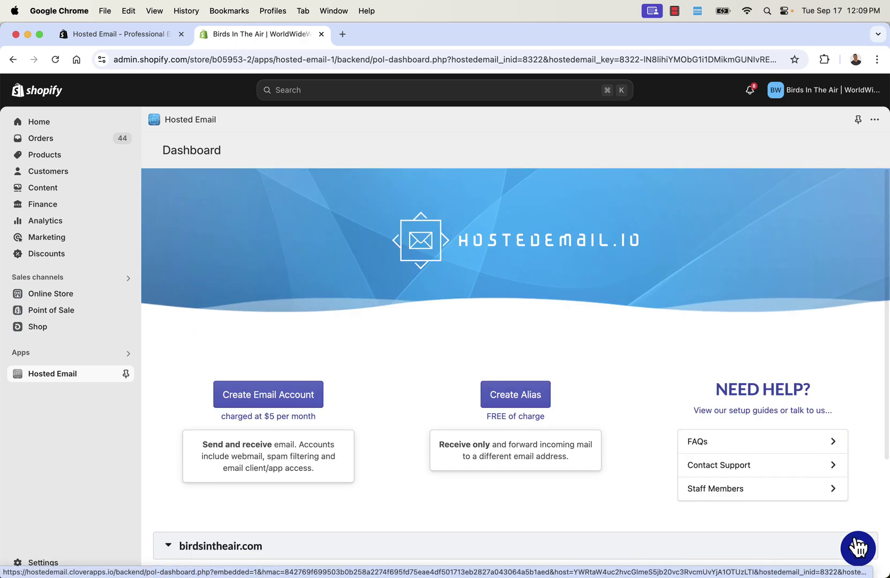
pyautogui.click(783, 445)
pyautogui.scroll(-5, 649, 406)
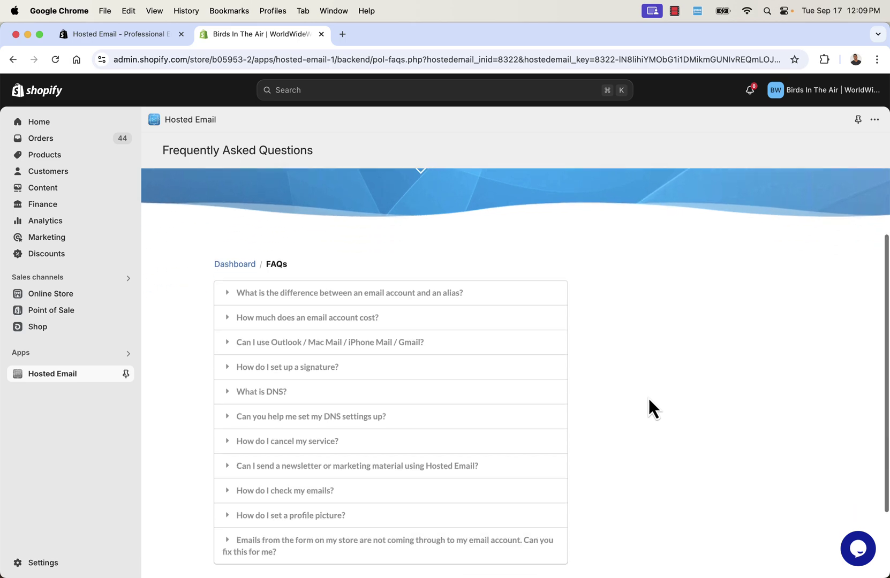
pyautogui.scroll(5, 428, 302)
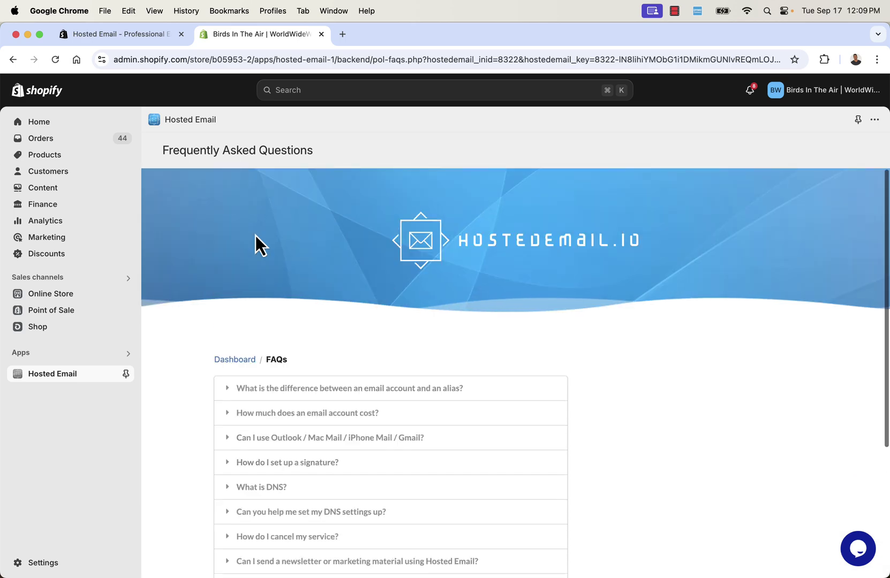
pyautogui.click(57, 375)
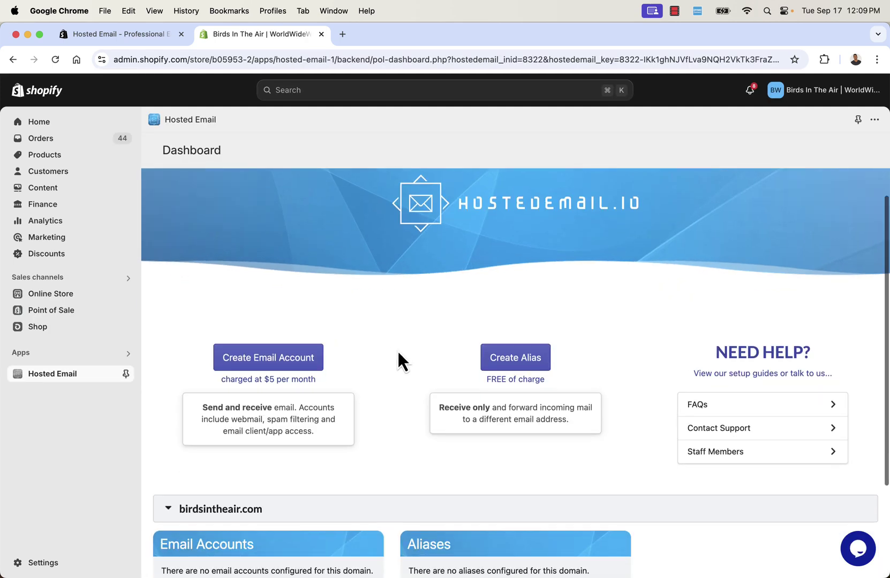
pyautogui.scroll(-1, 396, 350)
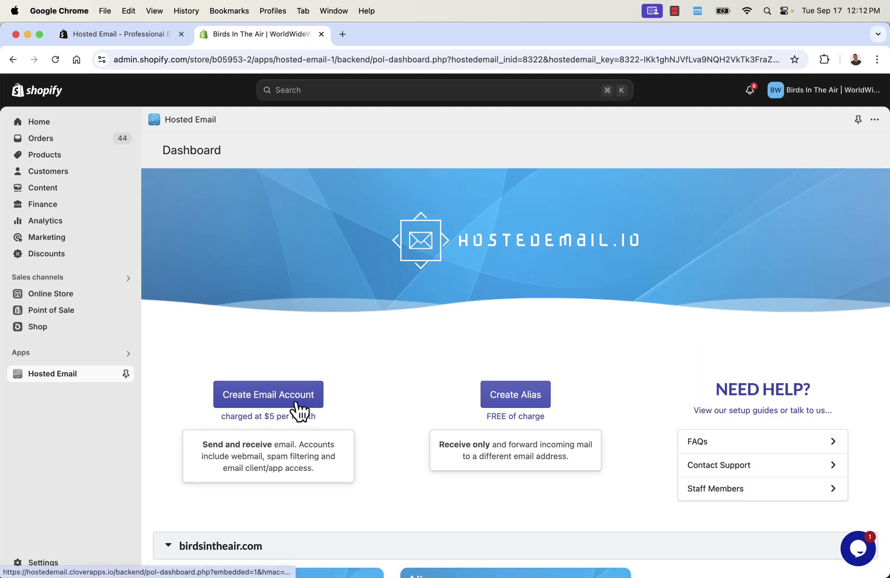
pyautogui.click(298, 402)
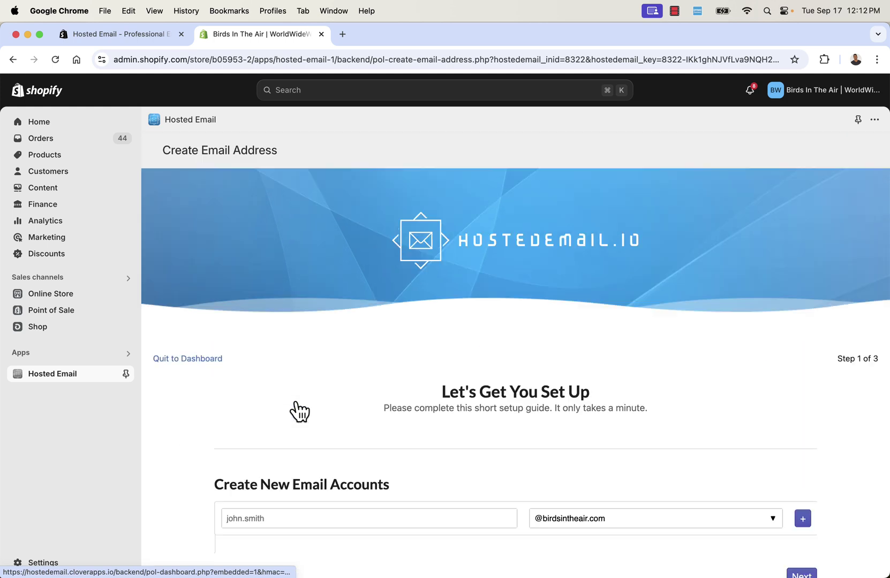
pyautogui.scroll(-5, 349, 383)
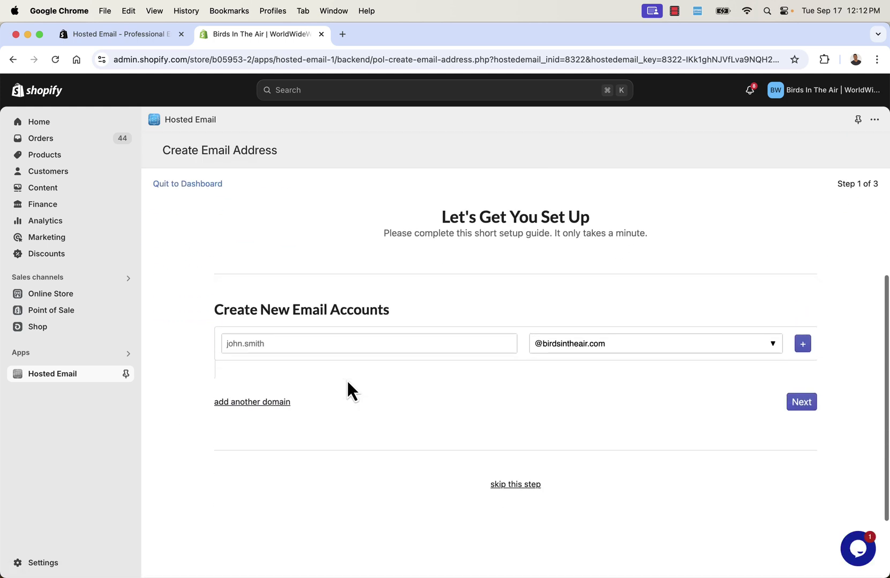
pyautogui.scroll(-2, 346, 379)
pyautogui.scroll(2, 347, 379)
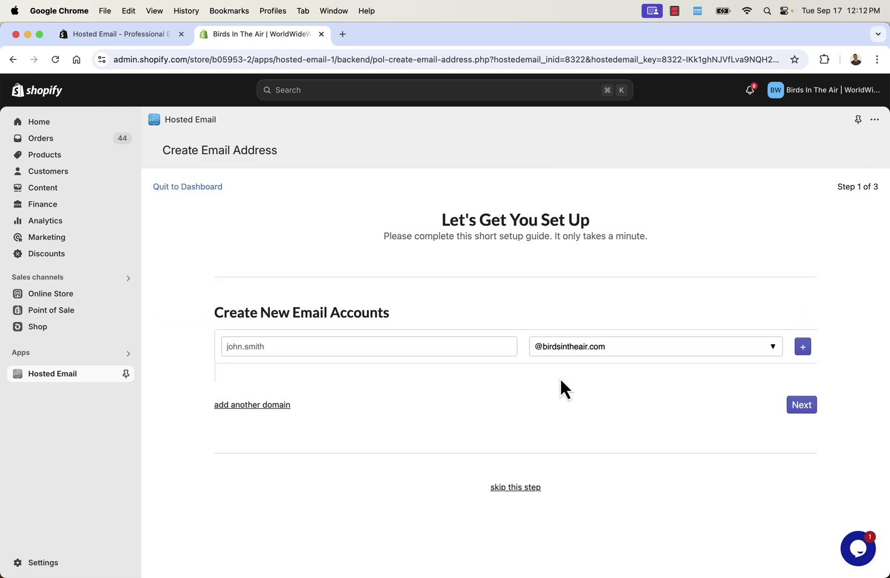
pyautogui.click(575, 349)
pyautogui.click(576, 370)
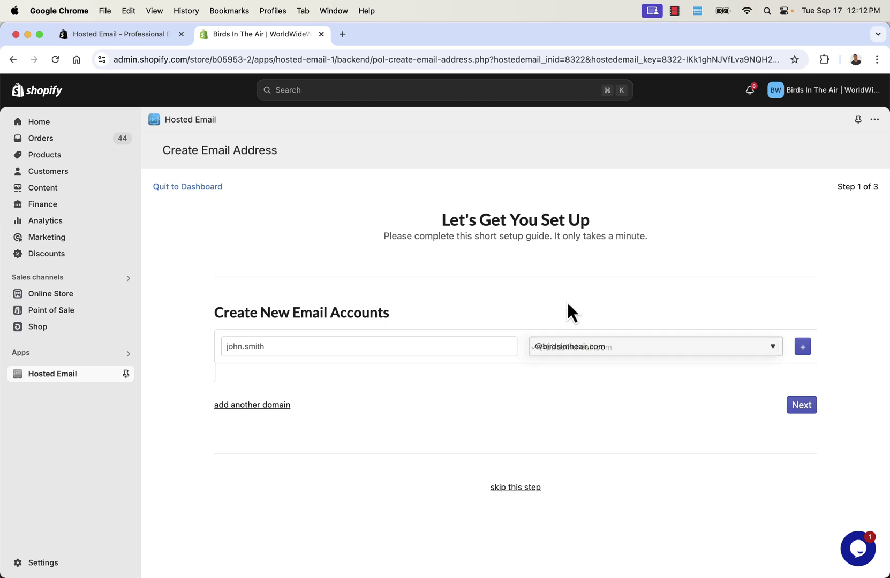
pyautogui.click(423, 346)
pyautogui.write('support')
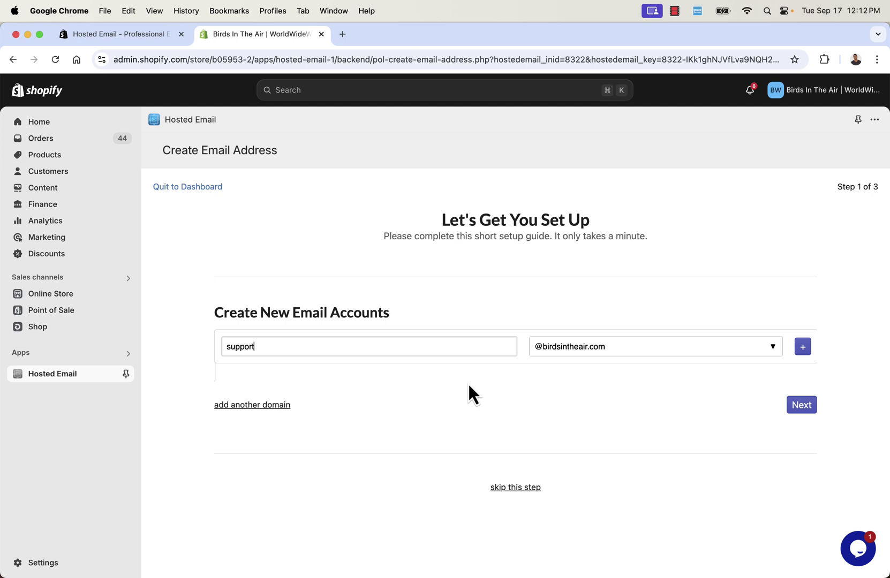
pyautogui.press('Return')
# Move past Step 1 and the Add Aliases step without adding aliases, then choose Finish Setup
pyautogui.click(805, 408)
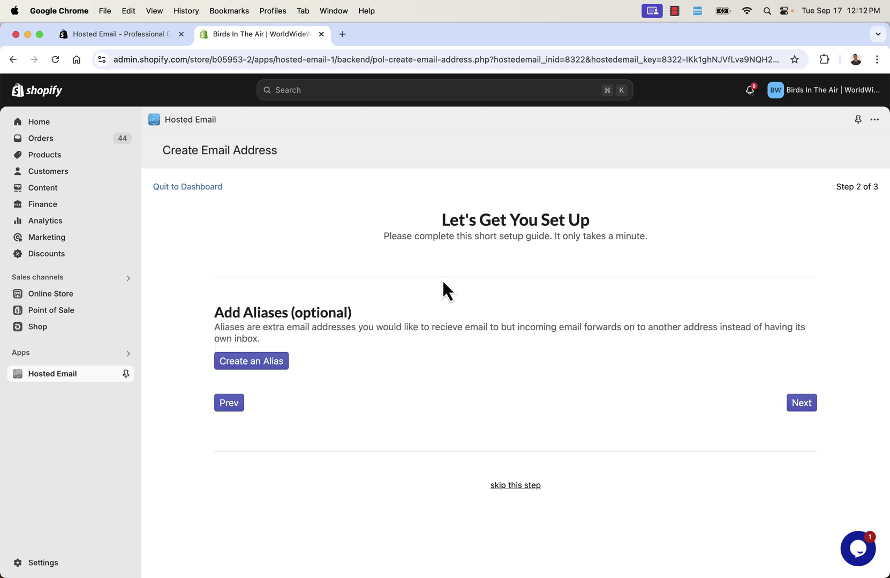
pyautogui.tripleClick(327, 328)
pyautogui.click(327, 328)
pyautogui.moveTo(292, 327); pyautogui.dragTo(341, 336)
pyautogui.click(339, 333)
pyautogui.click(801, 405)
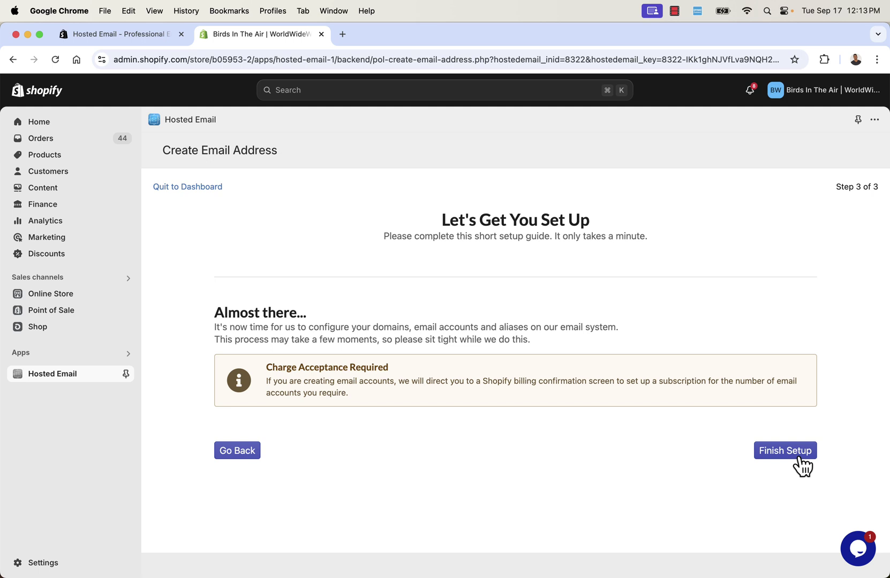
pyautogui.click(780, 451)
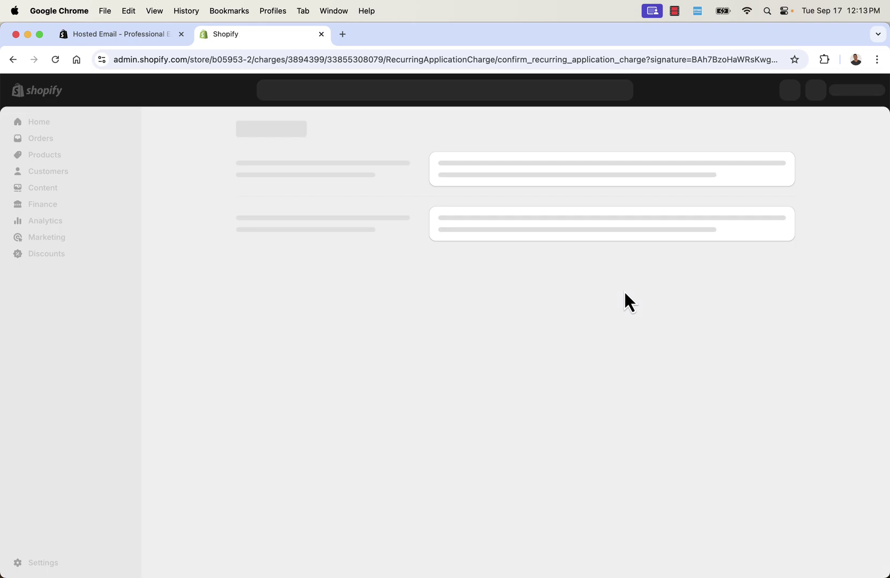
# Approve the $5.00-per-30-days Hosted Email subscription and go to Setup Domain
pyautogui.click(676, 274)
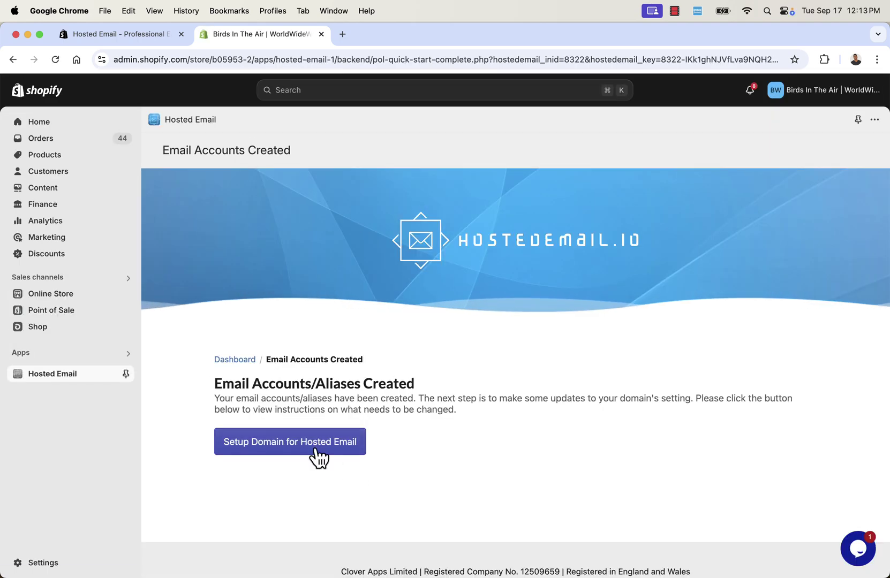
pyautogui.click(317, 451)
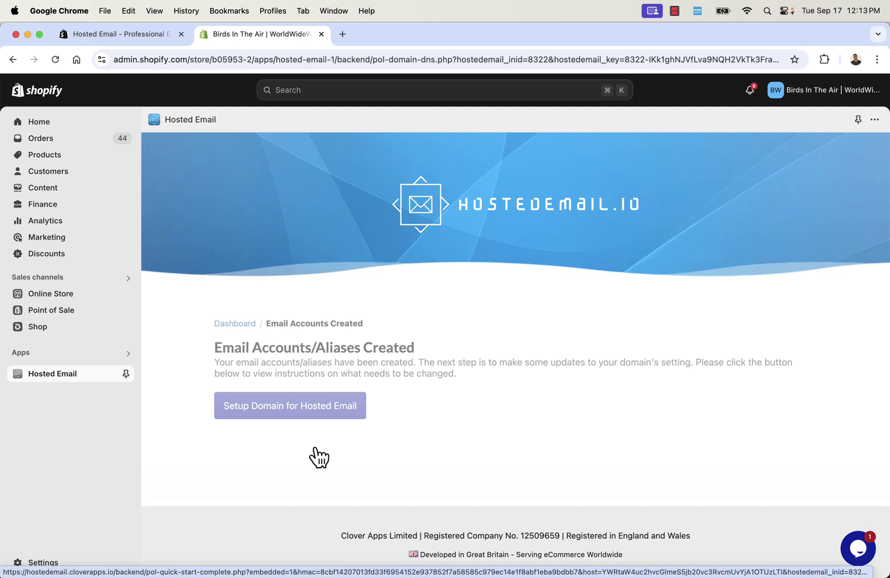
# Read through the MX record requirements and launch the DNS Setup Wizard
pyautogui.scroll(-5, 409, 327)
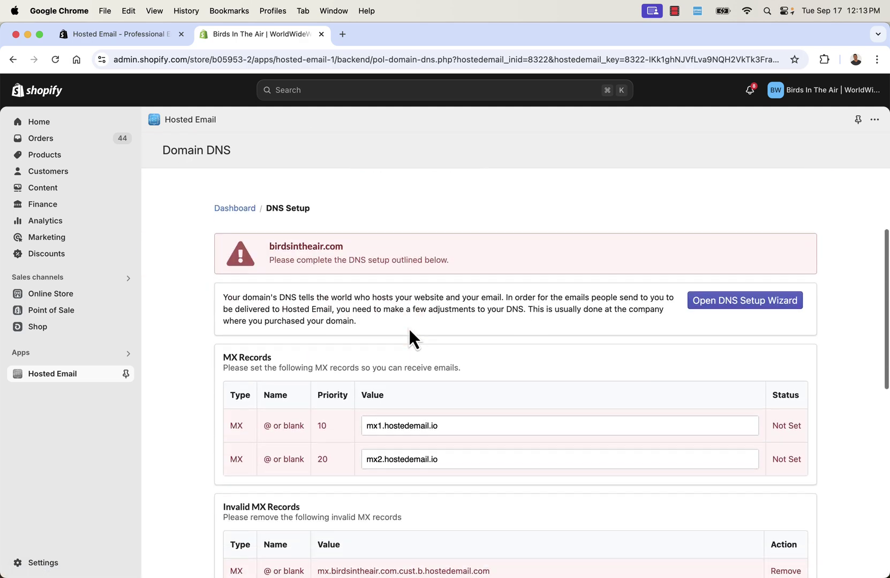
pyautogui.scroll(-2, 409, 328)
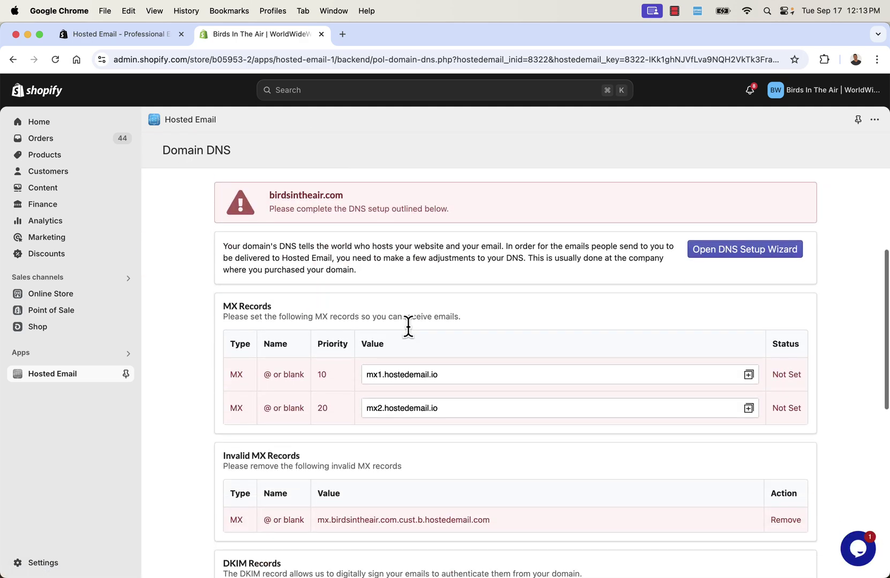
pyautogui.scroll(2, 408, 327)
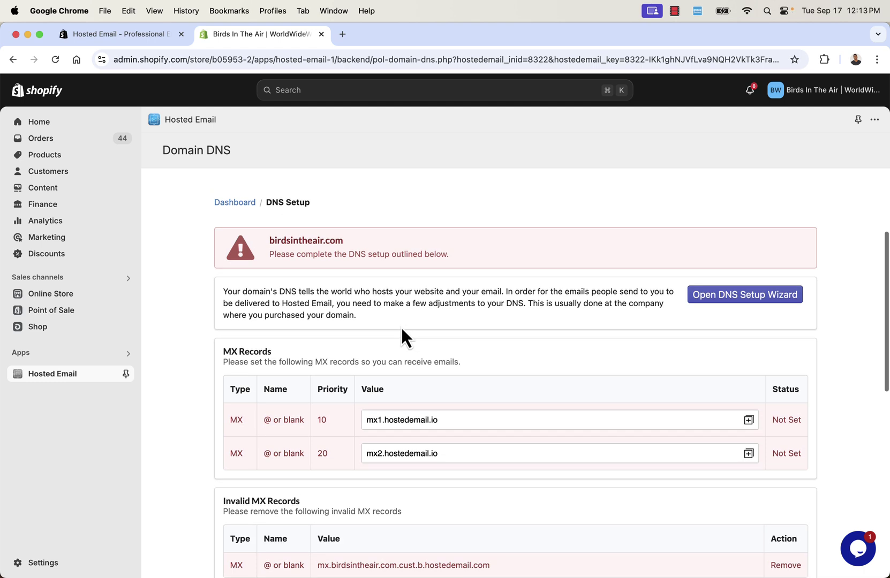
pyautogui.scroll(-1, 387, 347)
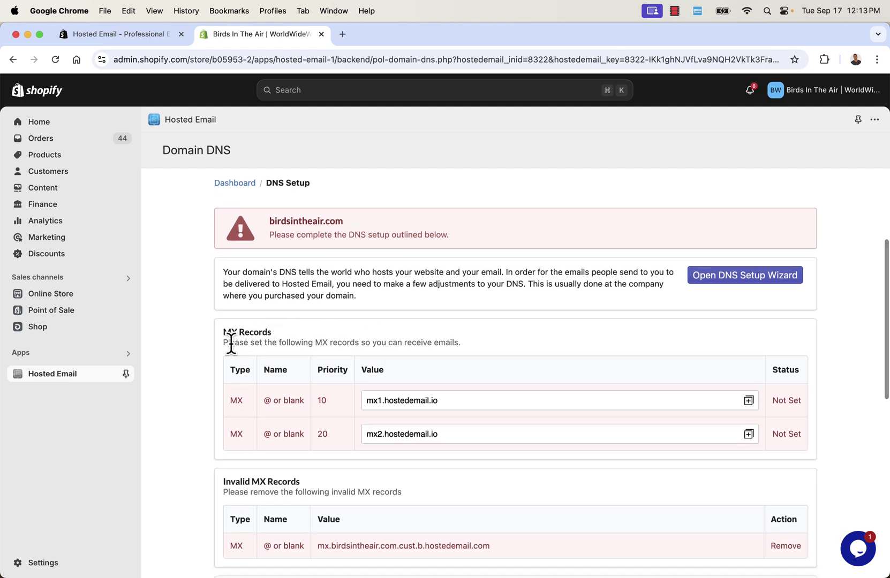
pyautogui.moveTo(219, 336); pyautogui.dragTo(280, 332)
pyautogui.click(337, 334)
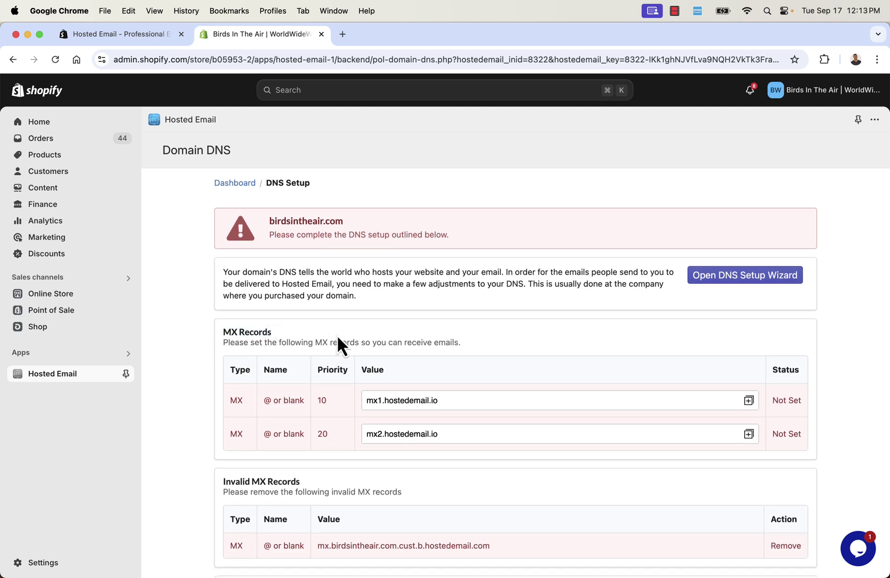
pyautogui.scroll(4, 336, 335)
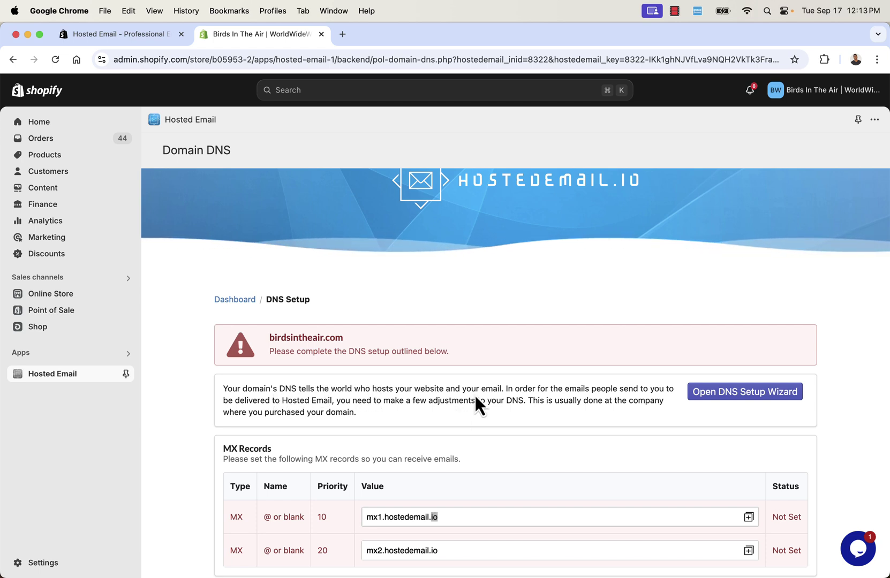
pyautogui.moveTo(455, 386); pyautogui.dragTo(495, 384)
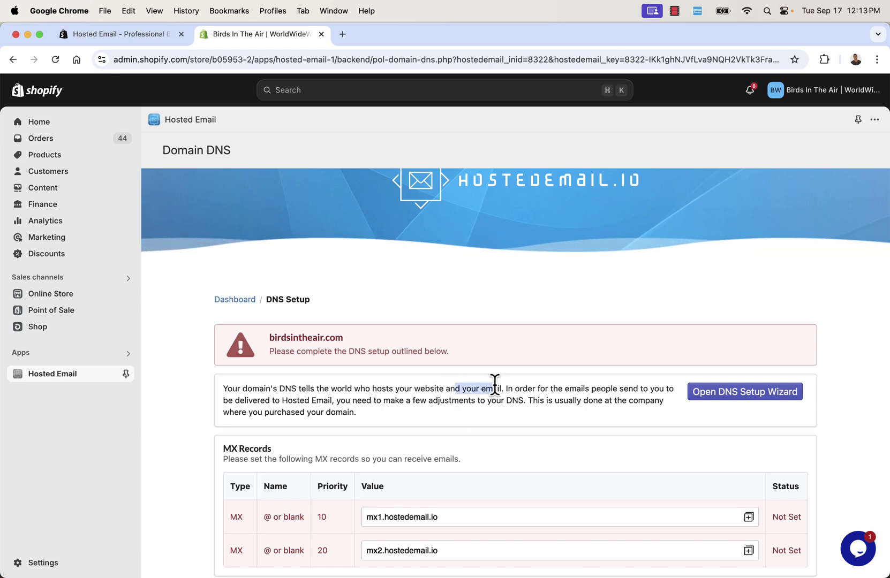
pyautogui.click(495, 386)
pyautogui.scroll(-2, 495, 386)
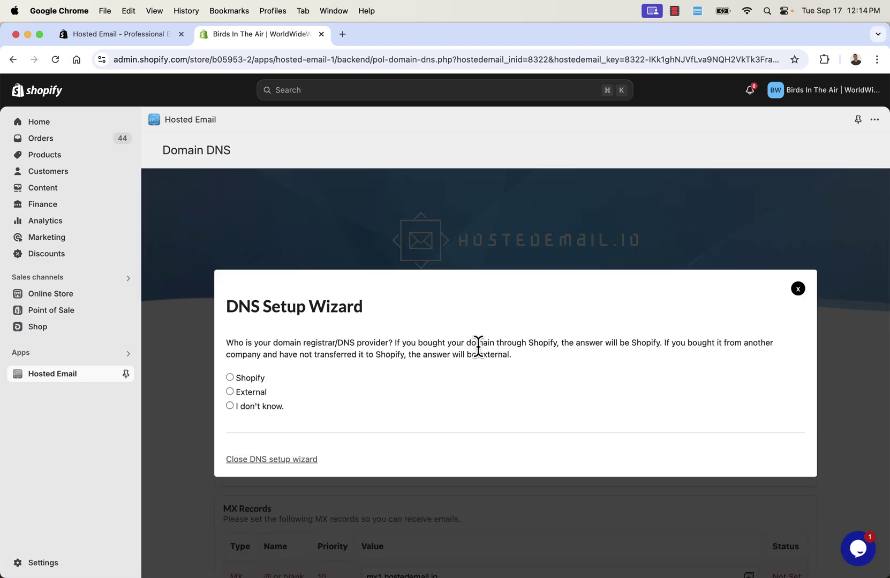
# Pick Shopify as the DNS provider and open the store's DNS Settings in a new tab
pyautogui.click(245, 376)
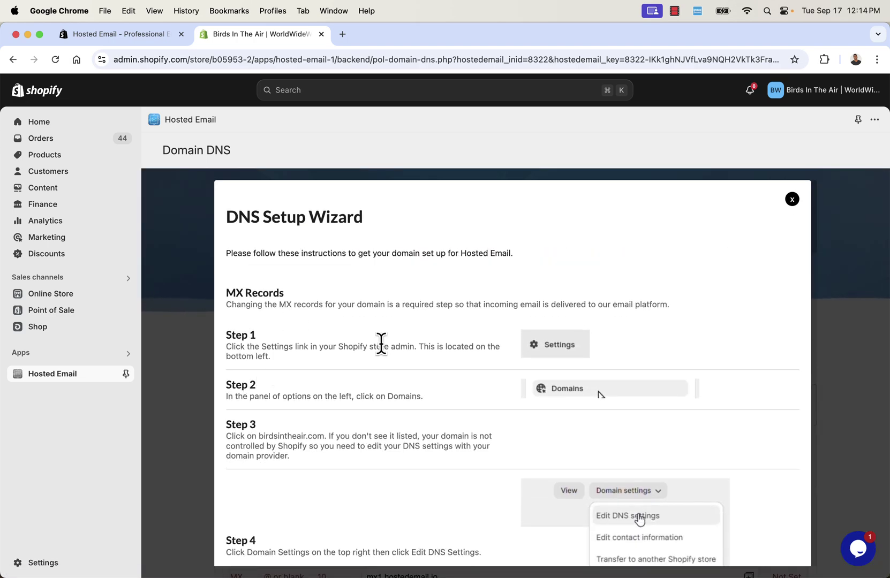
pyautogui.scroll(-3, 381, 343)
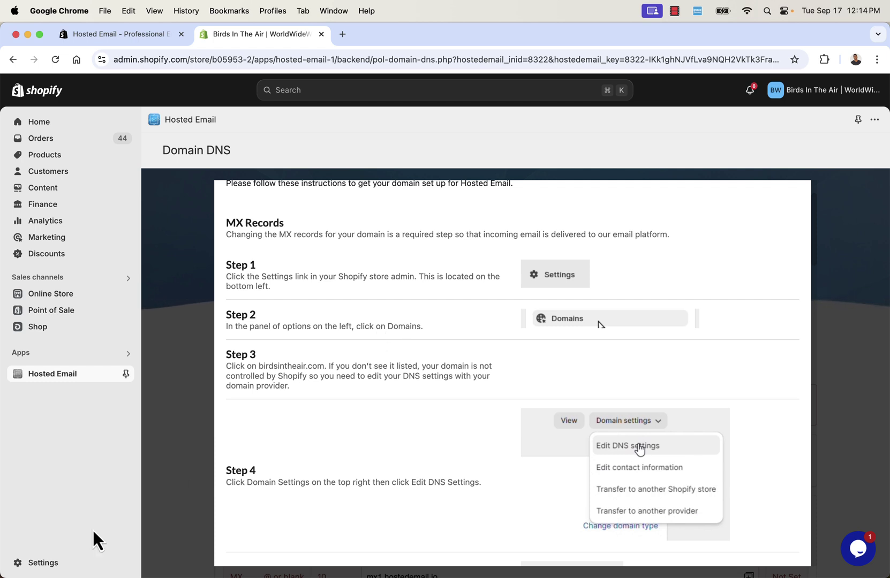
pyautogui.rightClick(48, 563)
pyautogui.click(96, 377)
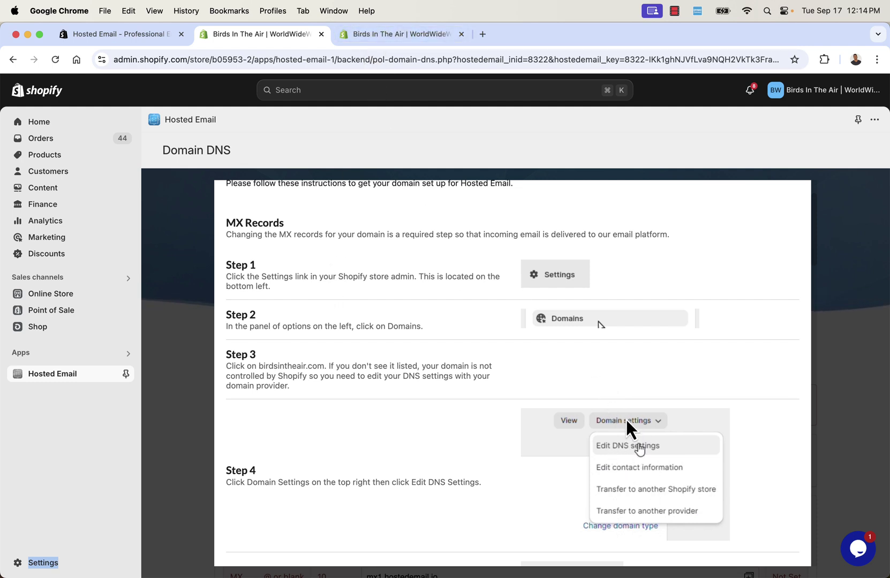
pyautogui.scroll(-3, 622, 447)
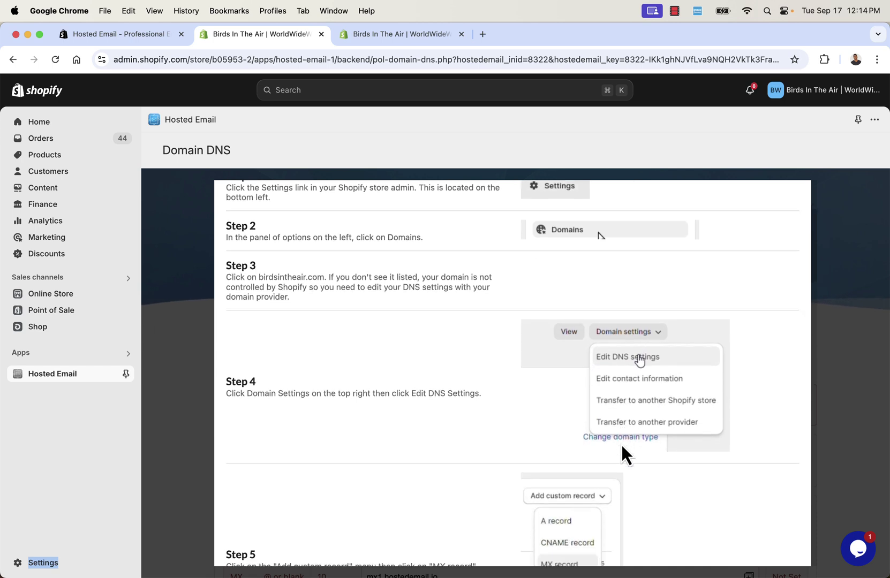
pyautogui.scroll(-3, 622, 443)
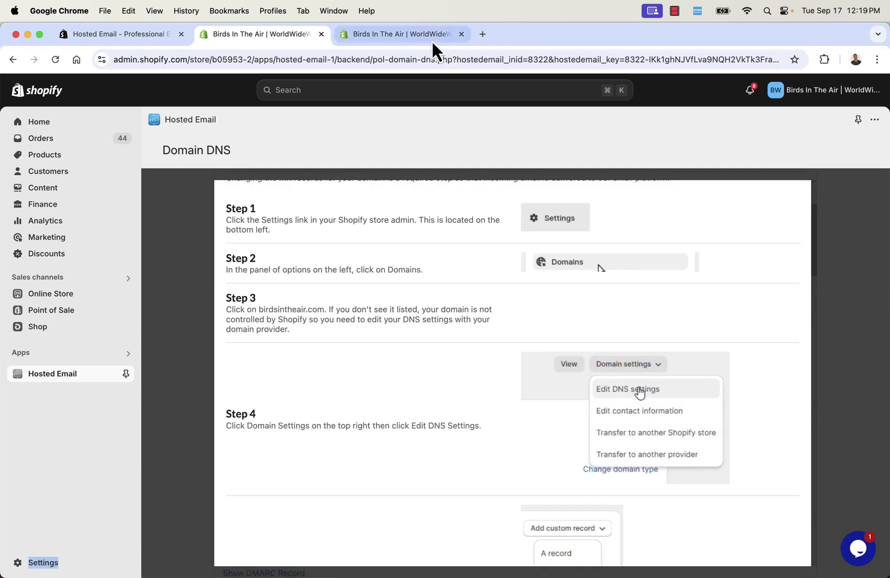
pyautogui.click(430, 38)
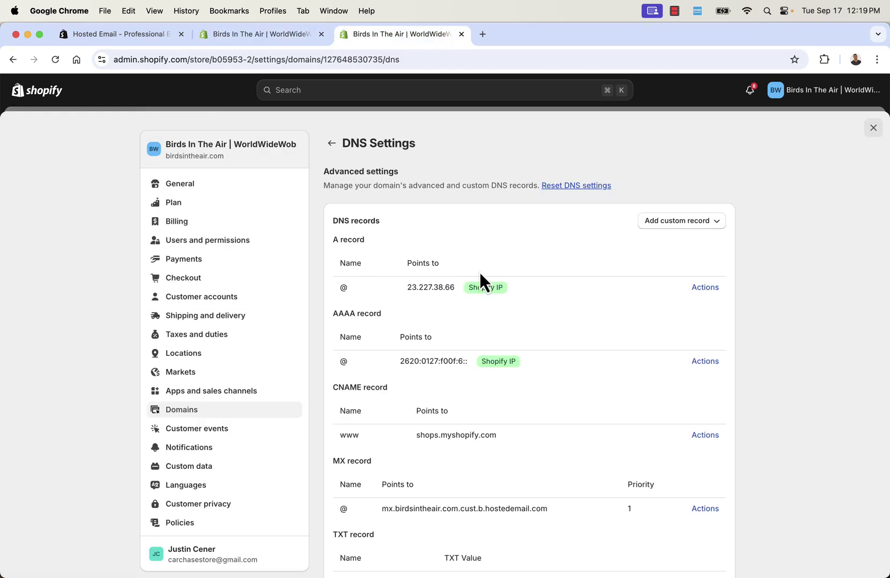
# Copy the MX server address mx1.hostedemail.io from the wizard's Shopify instructions
pyautogui.click(259, 38)
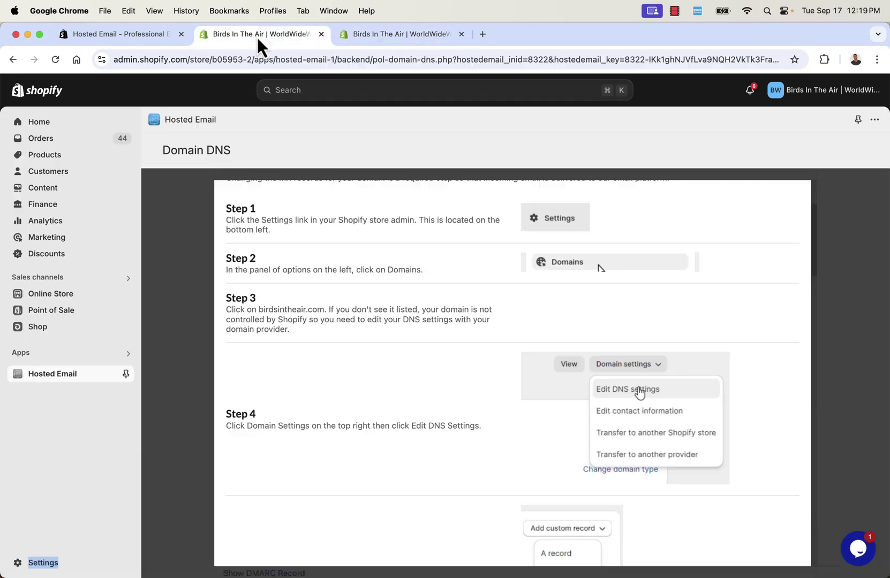
pyautogui.scroll(-10, 361, 440)
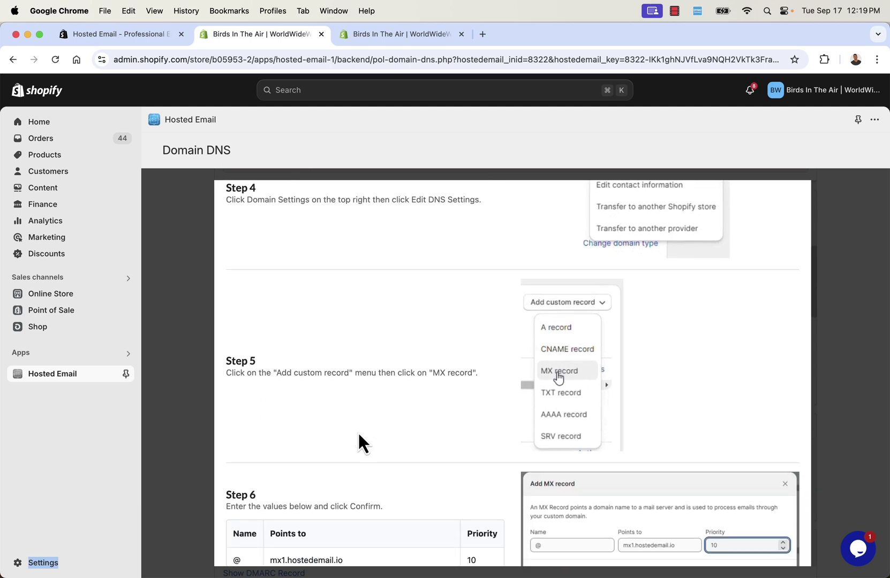
pyautogui.scroll(-1, 367, 346)
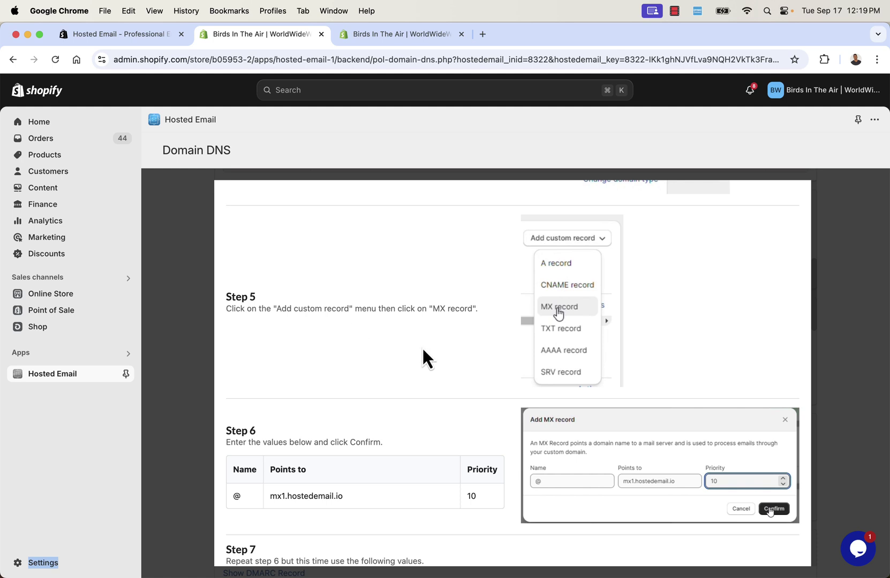
pyautogui.scroll(-2, 438, 323)
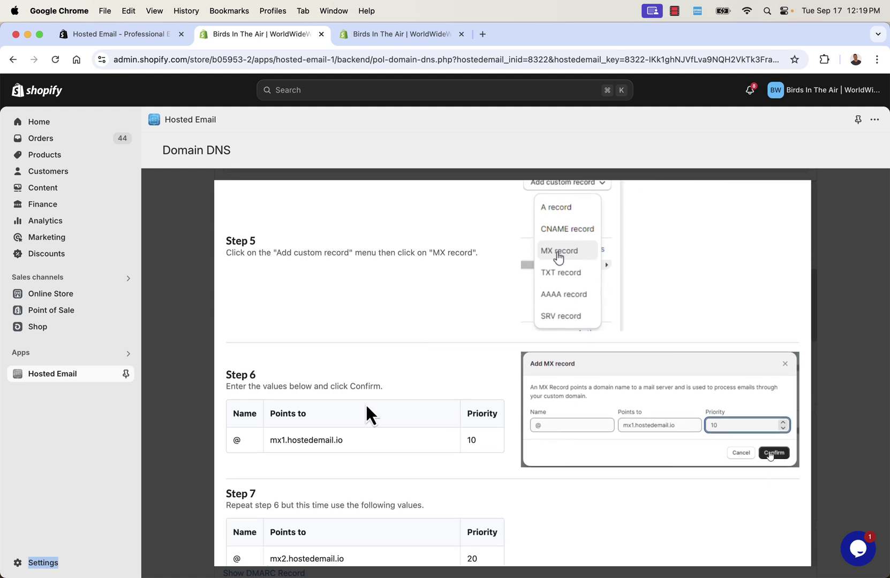
pyautogui.doubleClick(309, 444)
pyautogui.press('super+c')
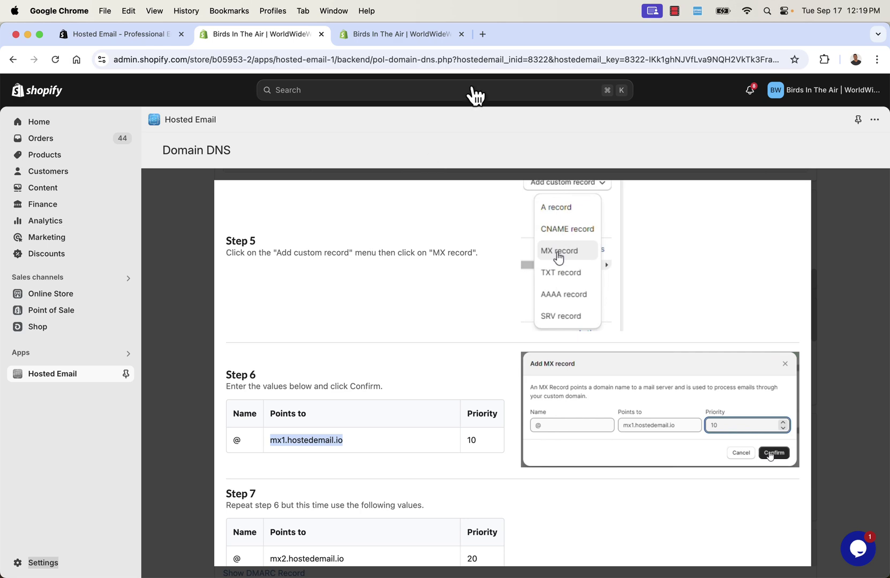
pyautogui.click(429, 33)
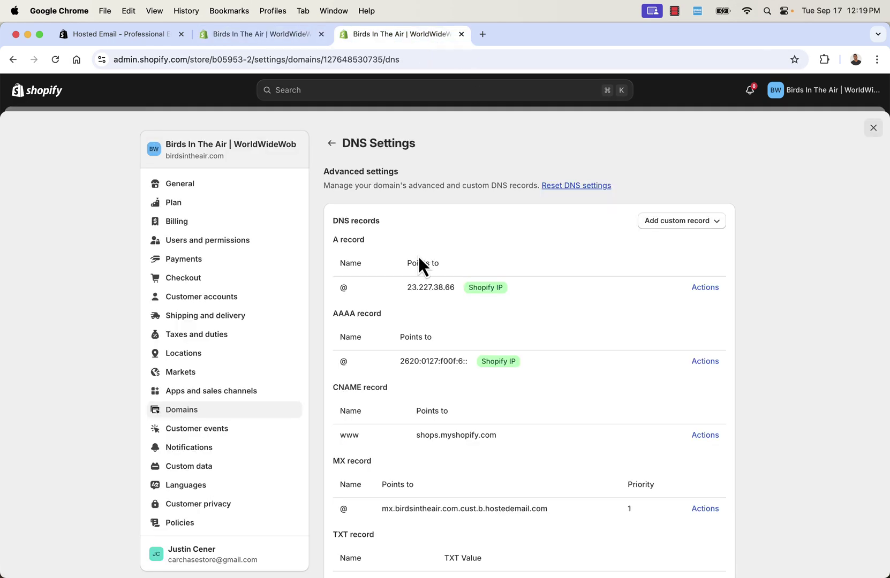
# Add an MX record pointing to mx1.hostedemail.io with priority 10
pyautogui.click(697, 225)
pyautogui.click(675, 306)
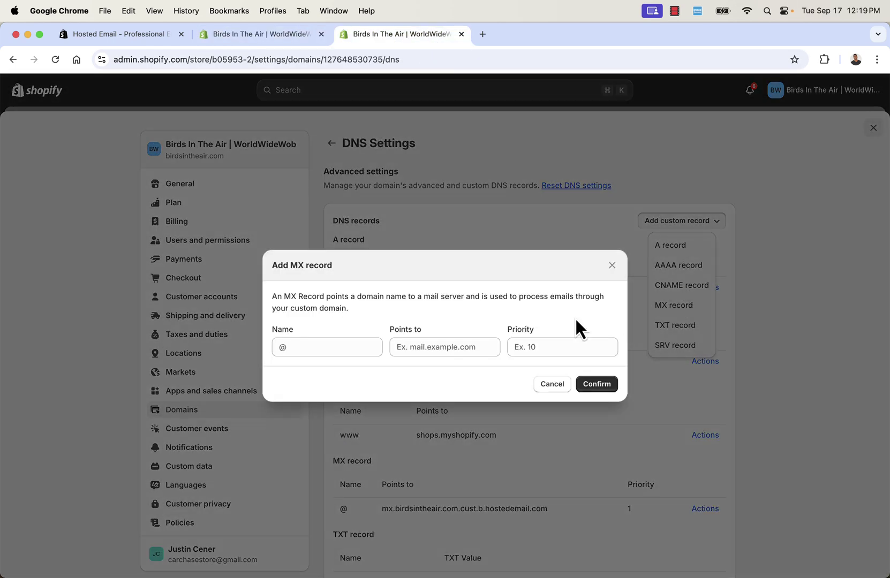
pyautogui.click(348, 351)
pyautogui.click(421, 349)
pyautogui.press('super+v')
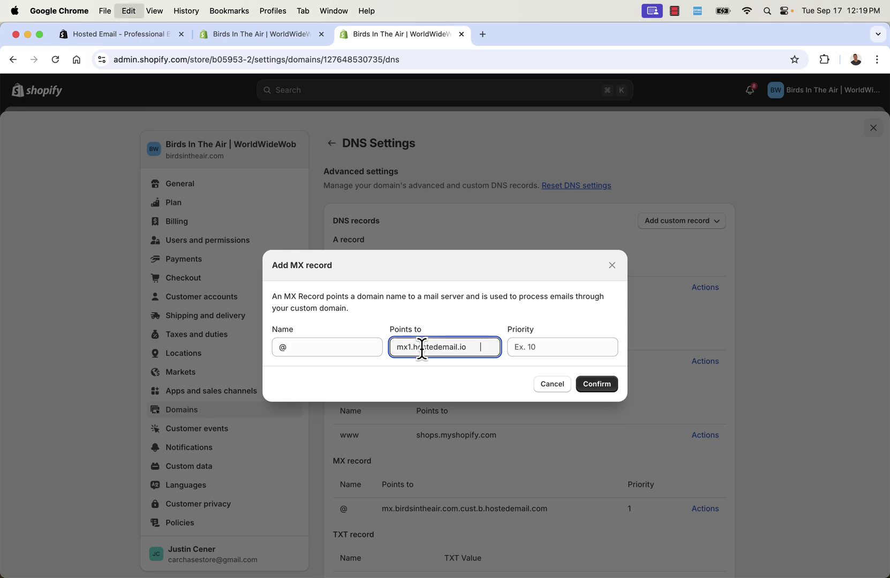
pyautogui.click(557, 354)
pyautogui.click(483, 345)
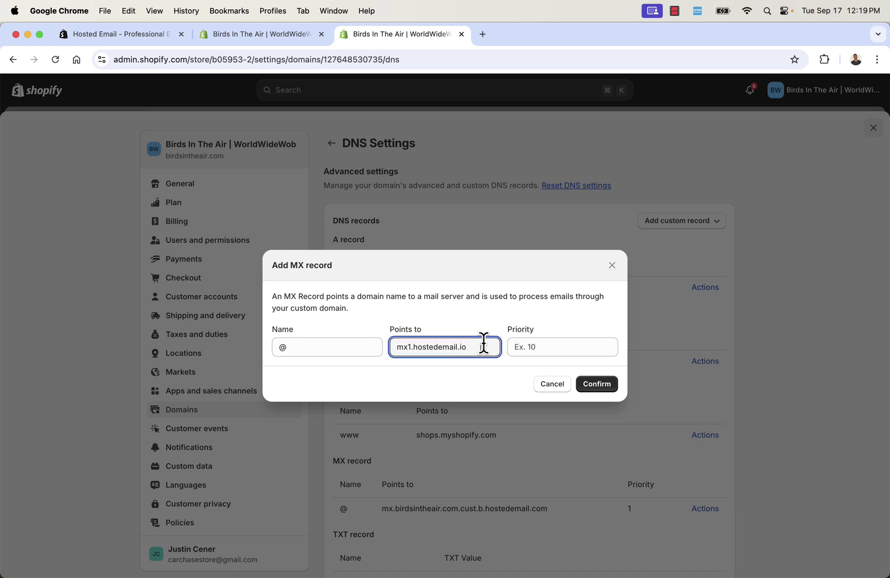
pyautogui.click(520, 347)
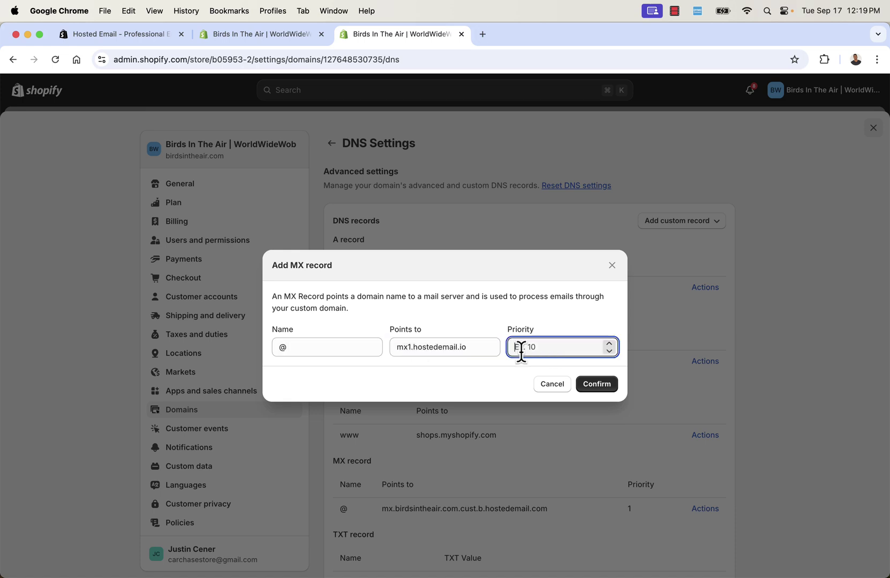
pyautogui.write('10')
pyautogui.click(601, 390)
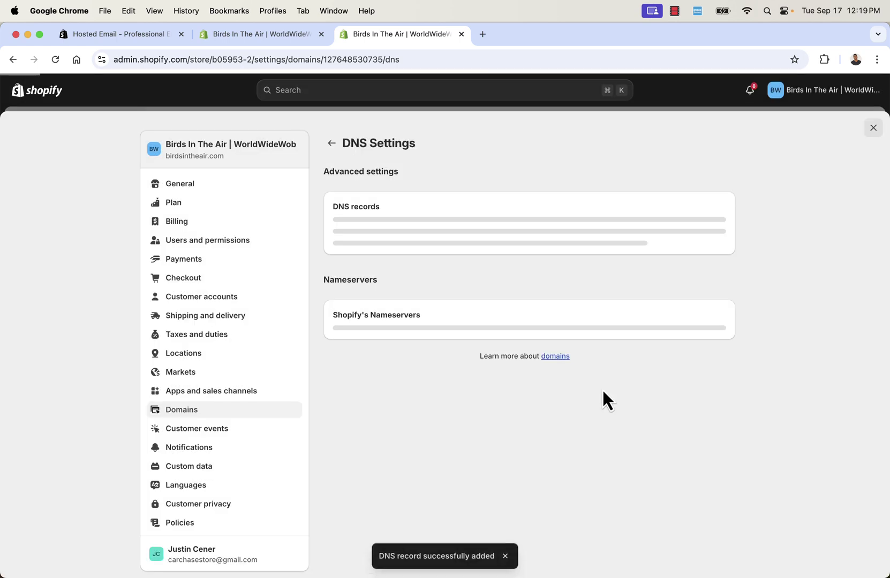
# Copy mx2.hostedemail.io from the guide and add it as an @ MX record with priority 20
pyautogui.scroll(-3, 601, 388)
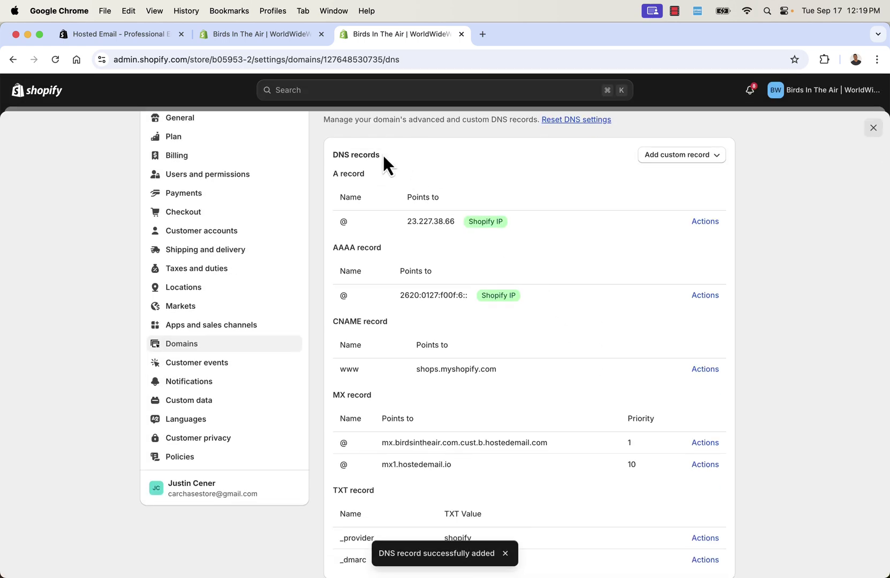
pyautogui.click(266, 35)
pyautogui.scroll(-3, 368, 258)
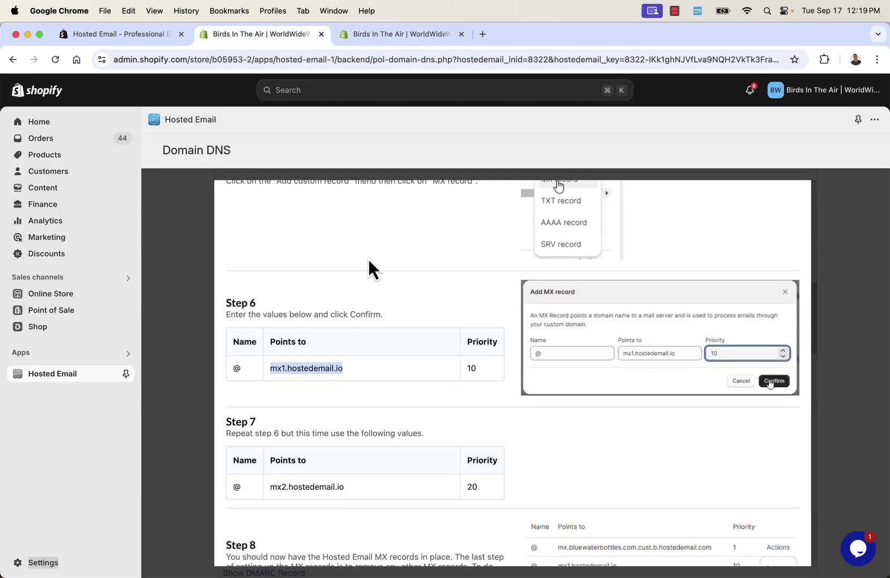
pyautogui.doubleClick(293, 483)
pyautogui.press('super+c')
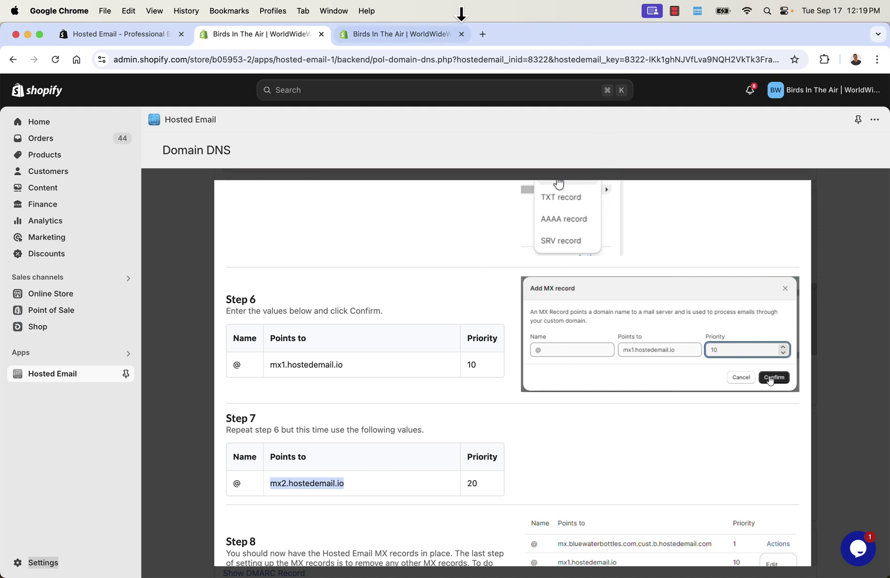
pyautogui.click(431, 35)
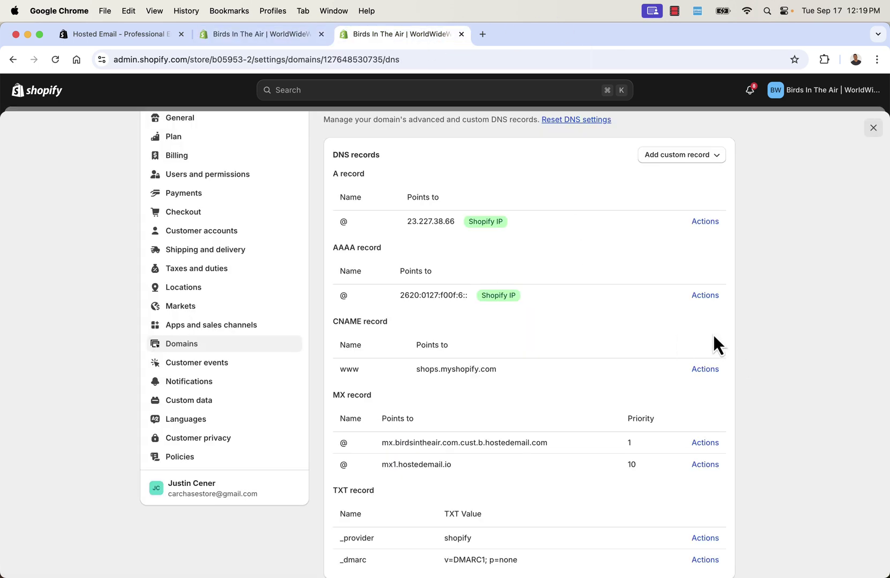
pyautogui.click(674, 158)
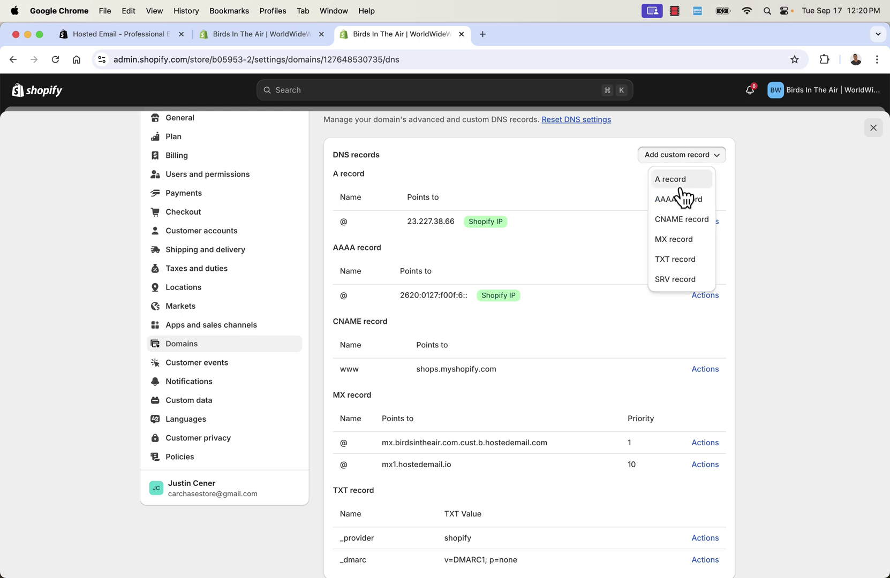
pyautogui.click(686, 243)
pyautogui.click(302, 348)
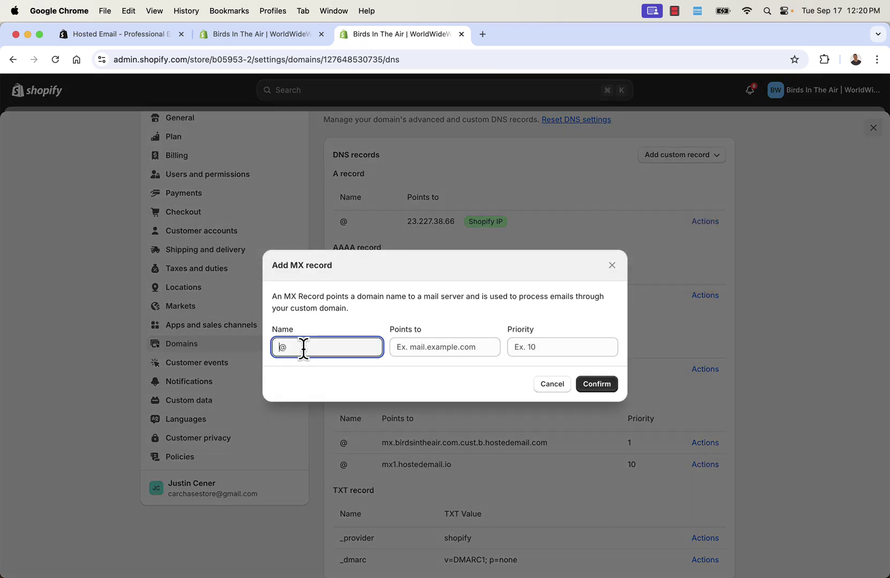
pyautogui.write('@')
pyautogui.click(417, 348)
pyautogui.press('super+v')
pyautogui.press('Tab')
pyautogui.click(487, 350)
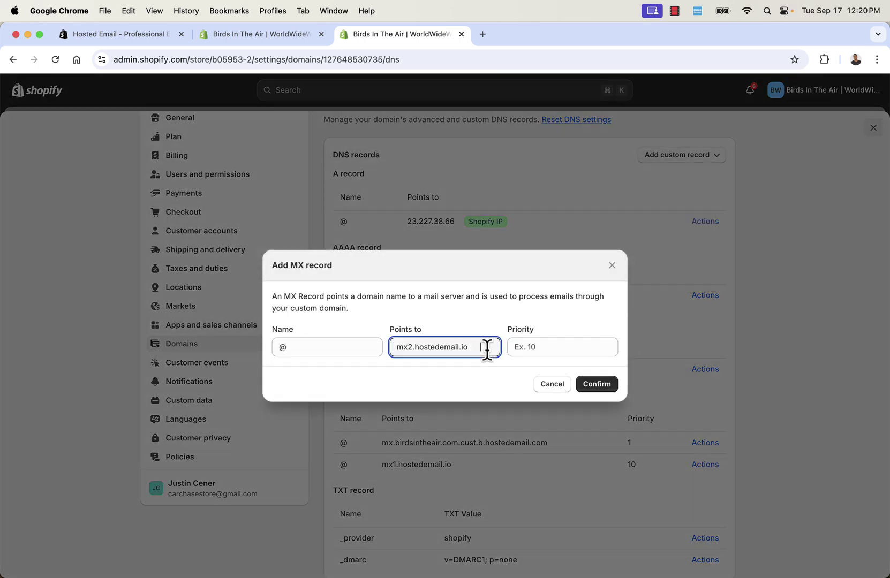
pyautogui.press('Tab')
pyautogui.write('20')
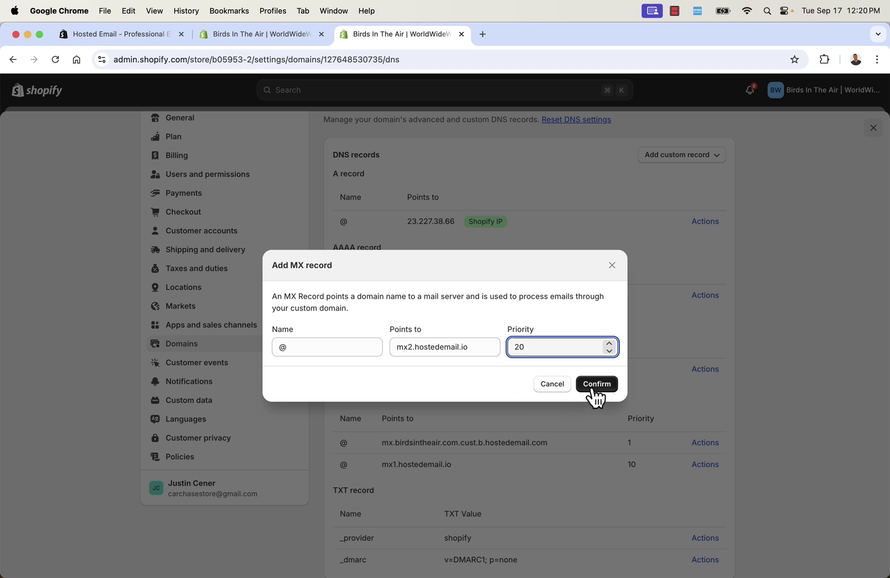
pyautogui.click(592, 385)
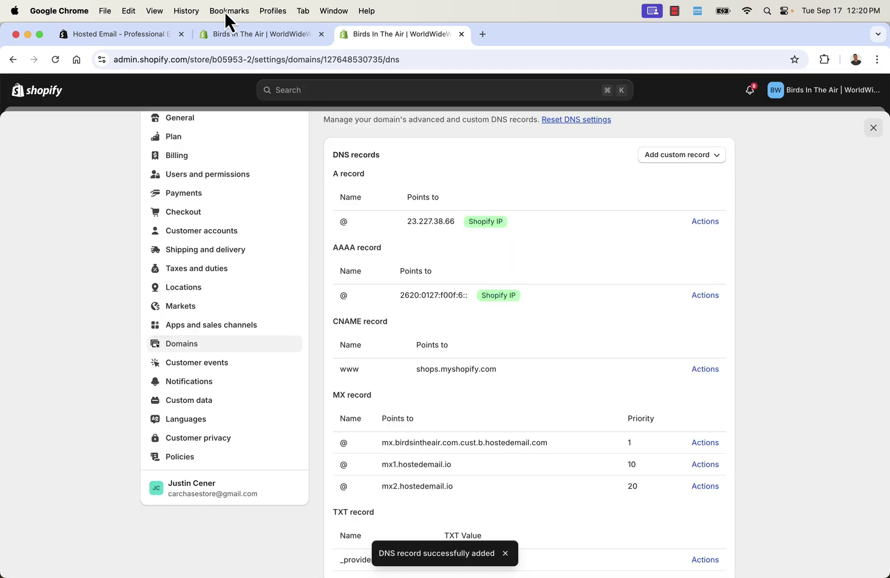
# Read the guide's Step 8 instructions on removing the previous MX record
pyautogui.click(228, 34)
pyautogui.scroll(-5, 491, 395)
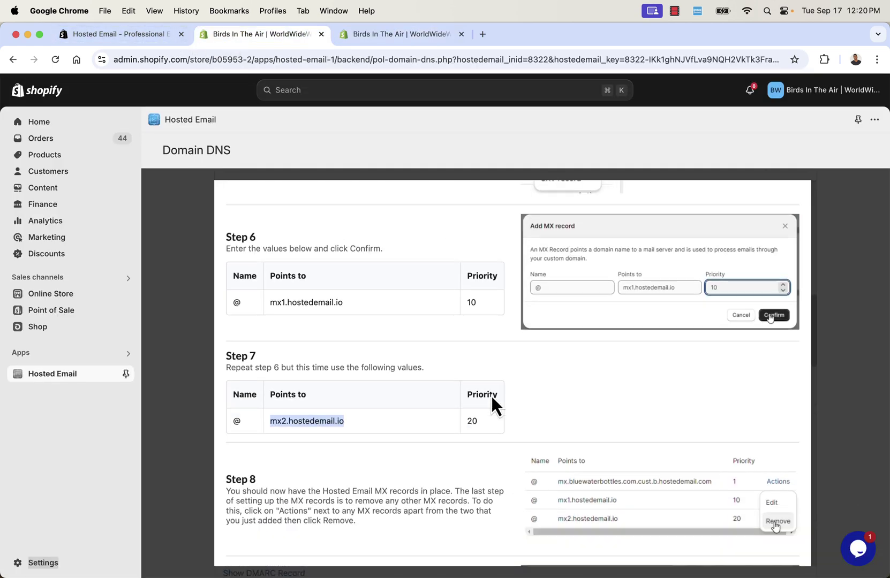
pyautogui.moveTo(262, 338); pyautogui.dragTo(378, 342)
pyautogui.click(379, 342)
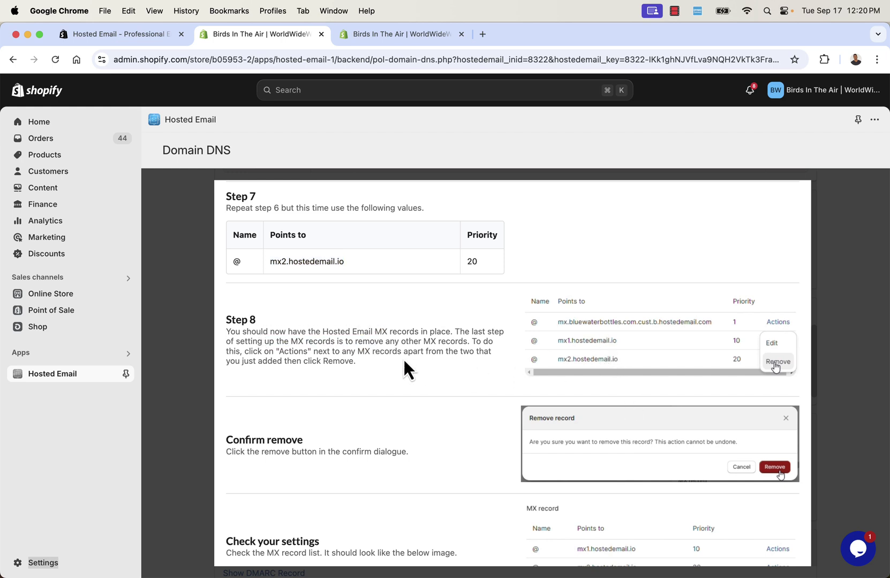
pyautogui.scroll(-1, 404, 361)
pyautogui.scroll(-3, 404, 361)
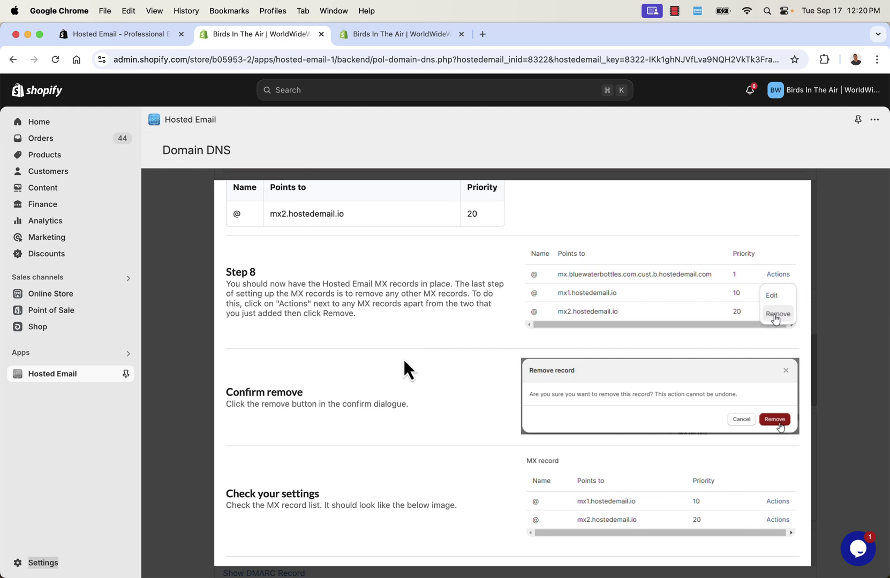
pyautogui.scroll(-1, 404, 360)
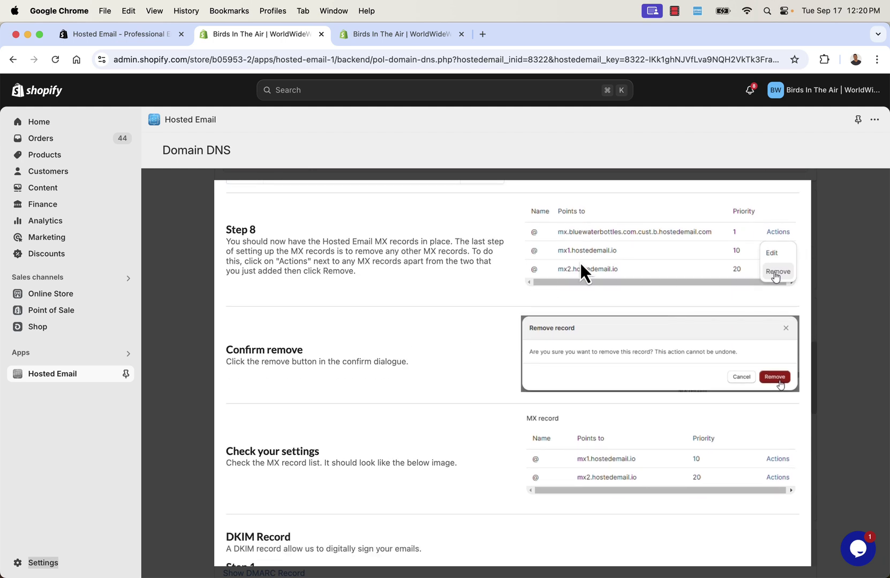
# Remove the old MX record, keeping only mx1 and mx2.hostedemail.io, then return to the guide
pyautogui.click(385, 37)
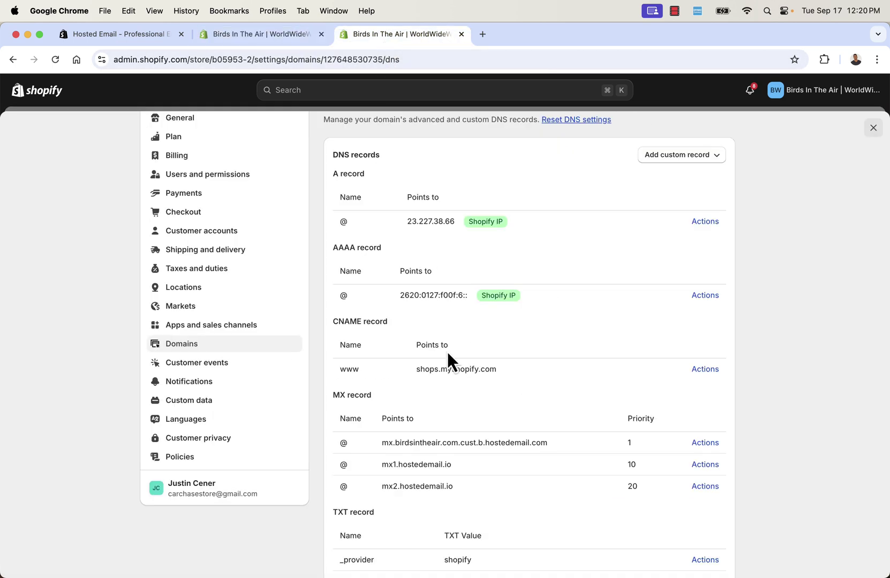
pyautogui.click(706, 443)
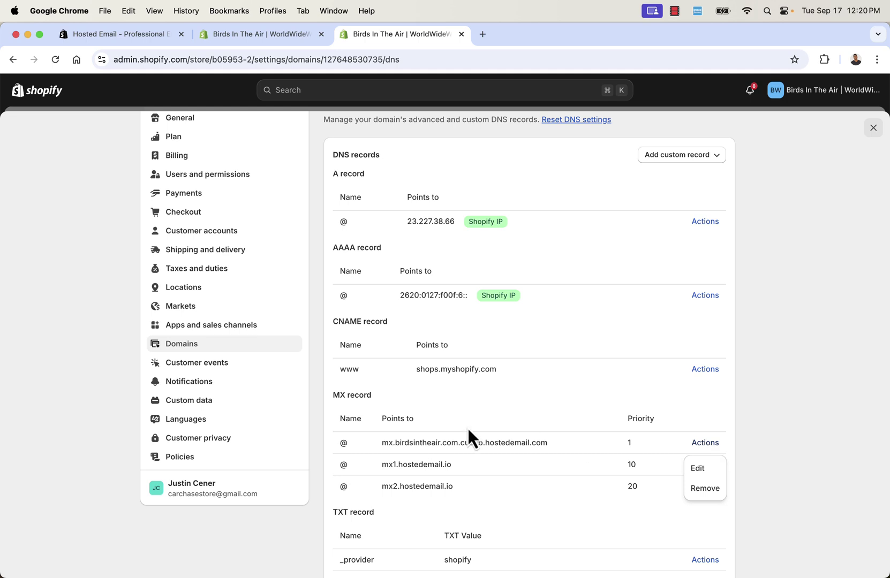
pyautogui.doubleClick(482, 443)
pyautogui.tripleClick(420, 463)
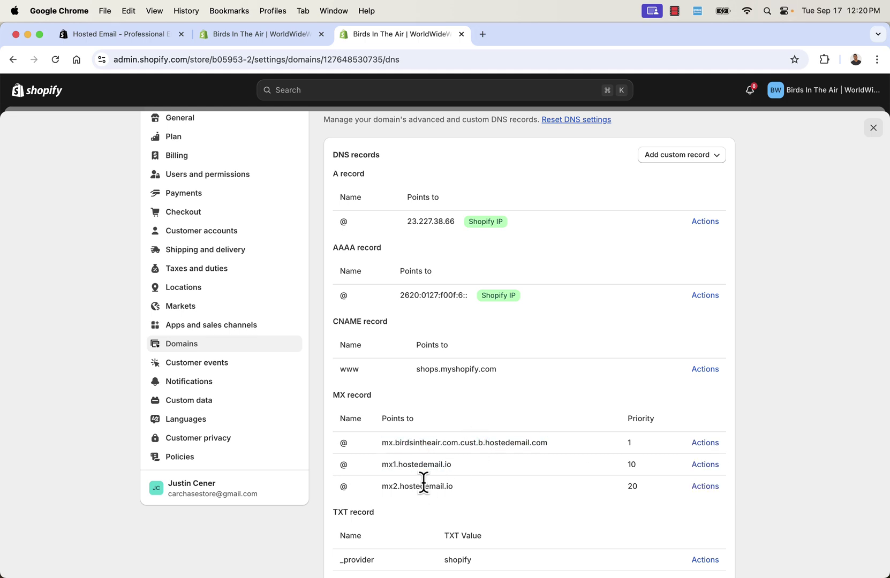
pyautogui.tripleClick(423, 486)
pyautogui.tripleClick(423, 464)
pyautogui.click(422, 464)
pyautogui.click(705, 443)
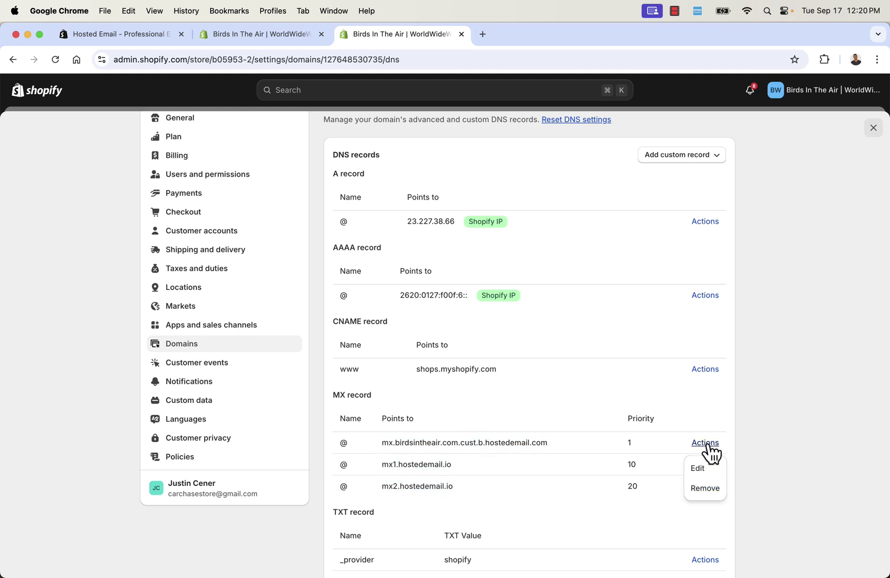
pyautogui.click(705, 488)
pyautogui.click(602, 360)
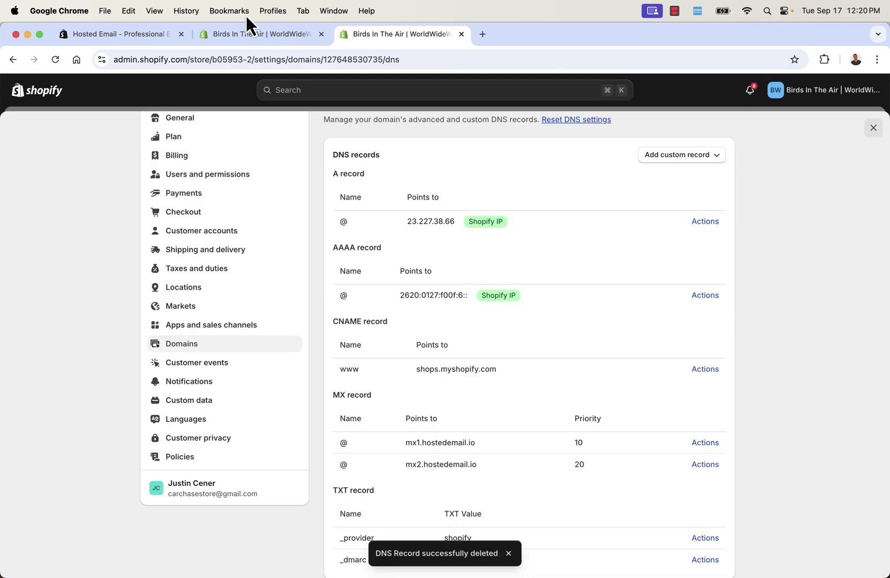
pyautogui.click(252, 33)
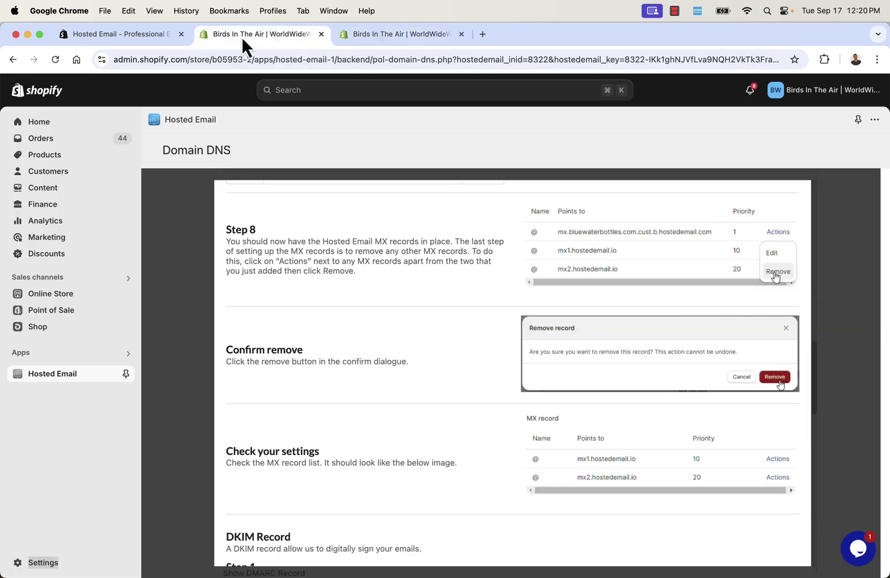
pyautogui.scroll(-3, 484, 325)
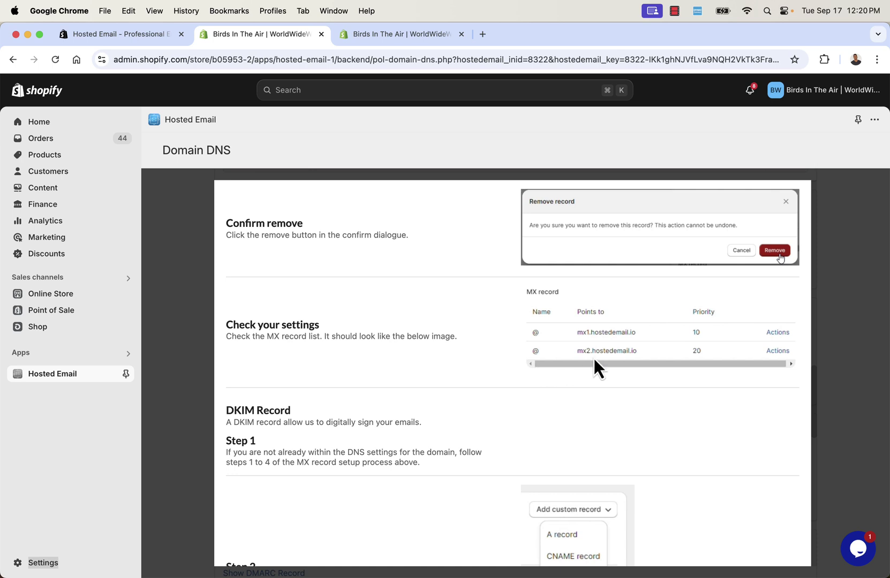
pyautogui.click(416, 39)
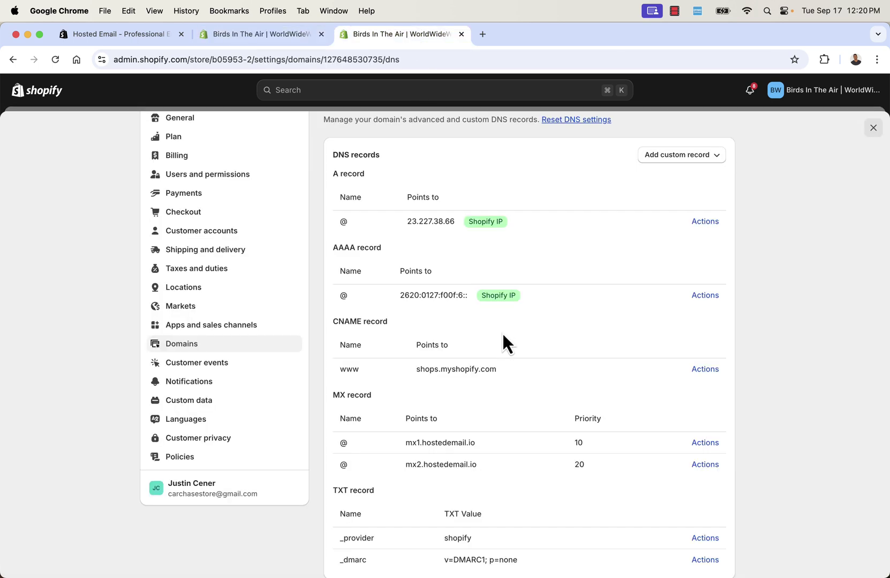
pyautogui.scroll(-2, 402, 348)
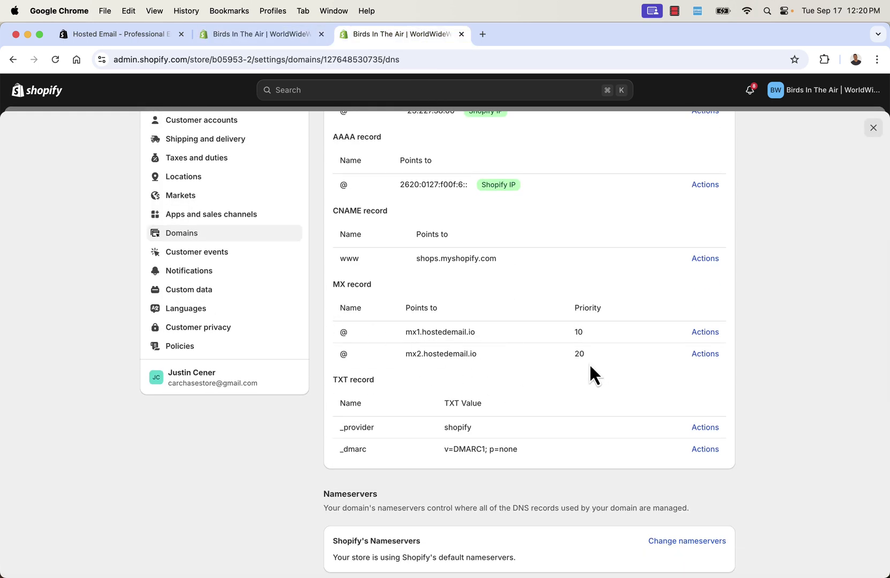
pyautogui.scroll(1, 579, 348)
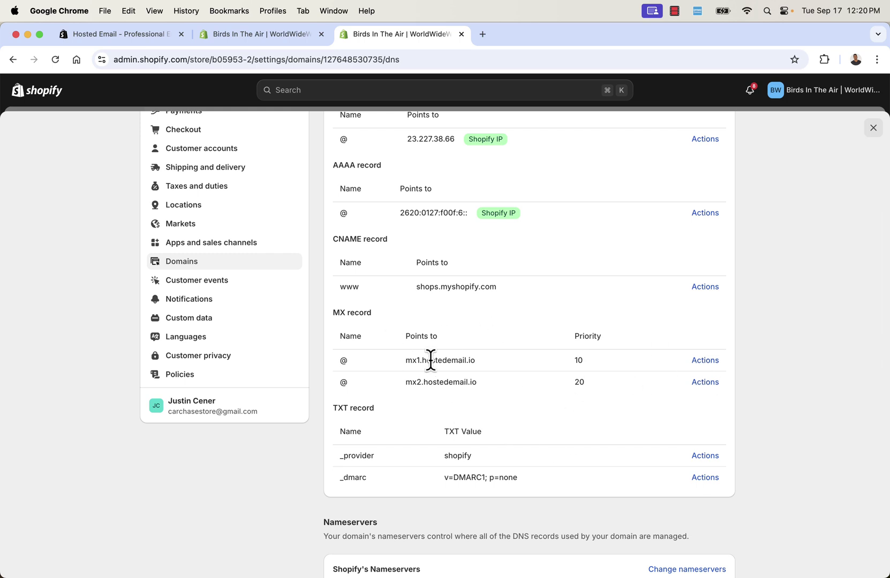
pyautogui.scroll(4, 429, 360)
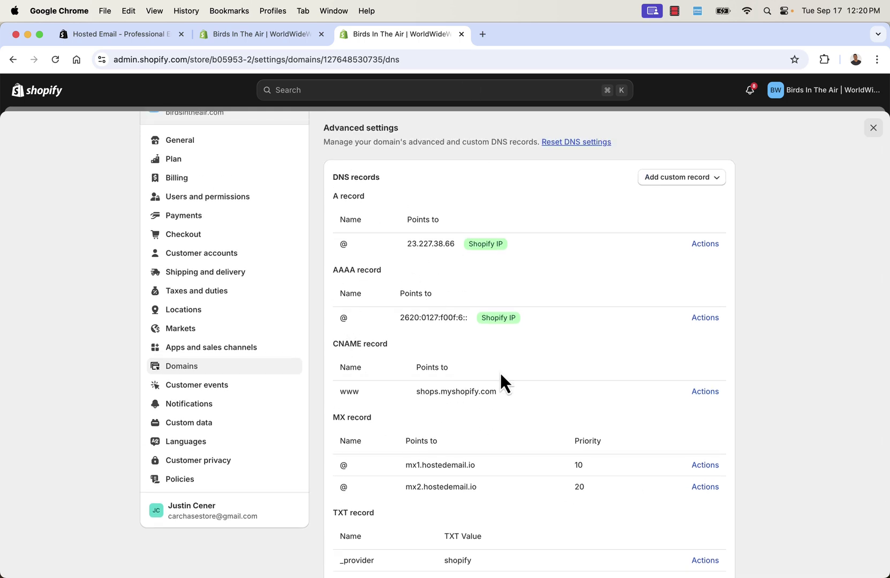
pyautogui.scroll(-3, 447, 271)
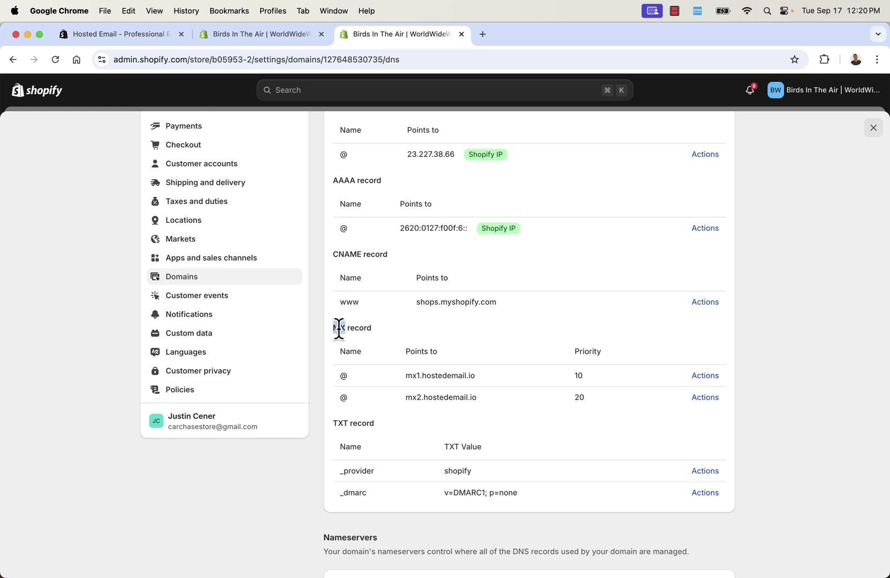
pyautogui.tripleClick(339, 328)
pyautogui.click(271, 39)
pyautogui.scroll(-4, 429, 489)
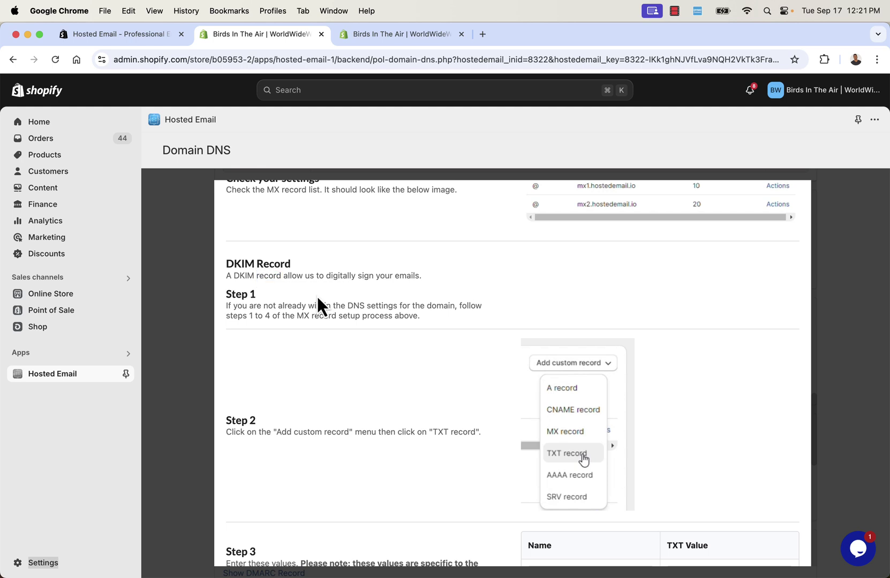
# Copy the DKIM record name iyoeyv._domainkey from the guide's Step 3 and return to DNS Settings
pyautogui.scroll(-1, 317, 296)
pyautogui.scroll(-1, 320, 306)
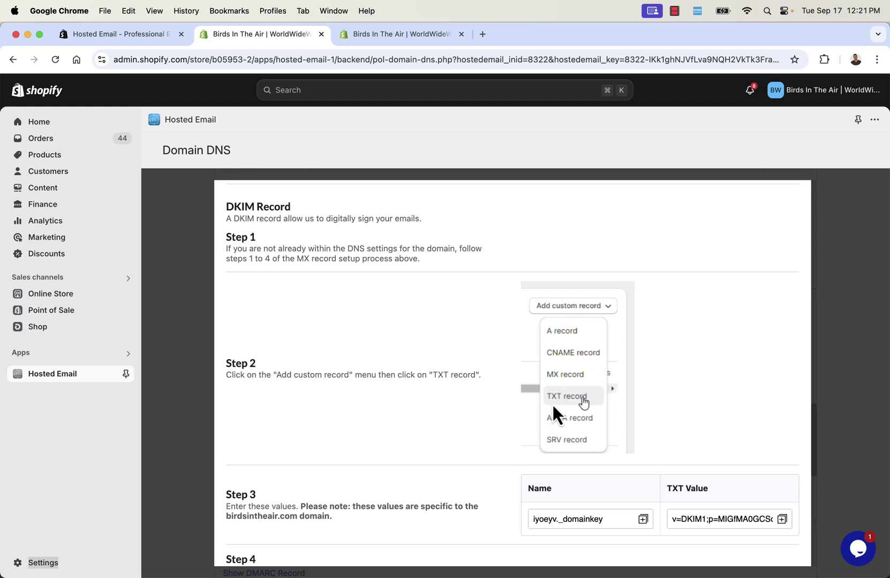
pyautogui.scroll(-5, 406, 403)
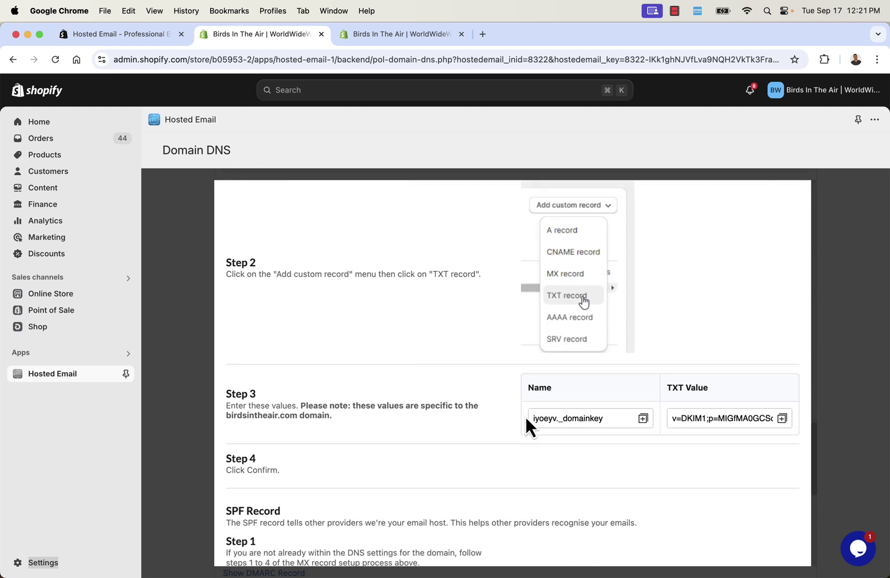
pyautogui.click(544, 418)
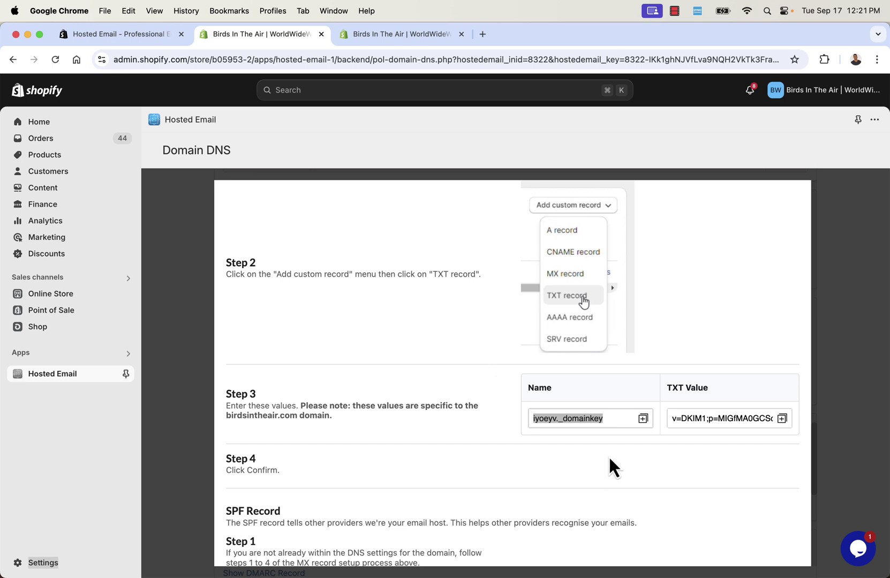
pyautogui.press('super+c')
pyautogui.click(393, 38)
pyautogui.scroll(3, 725, 175)
# Start a new TXT record and paste iyoeyv._domainkey as its Name
pyautogui.click(696, 228)
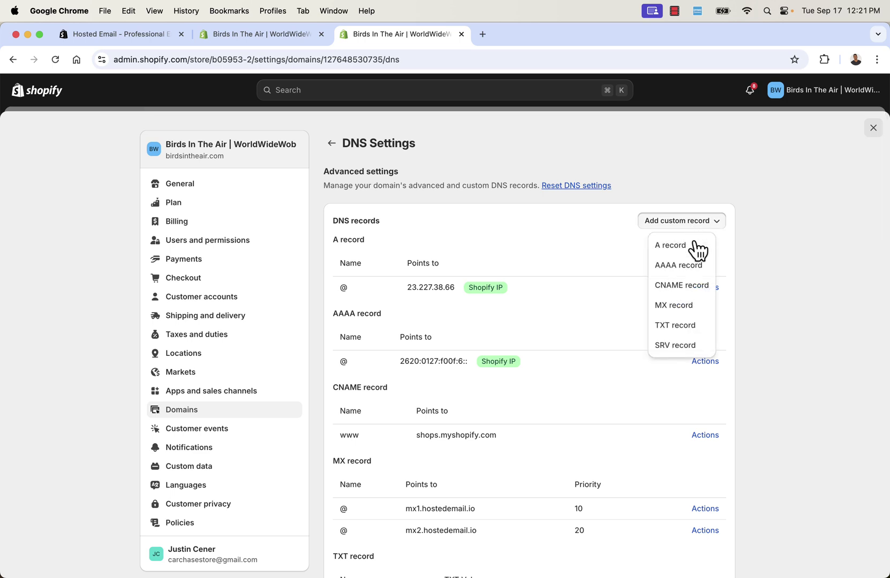
pyautogui.click(683, 331)
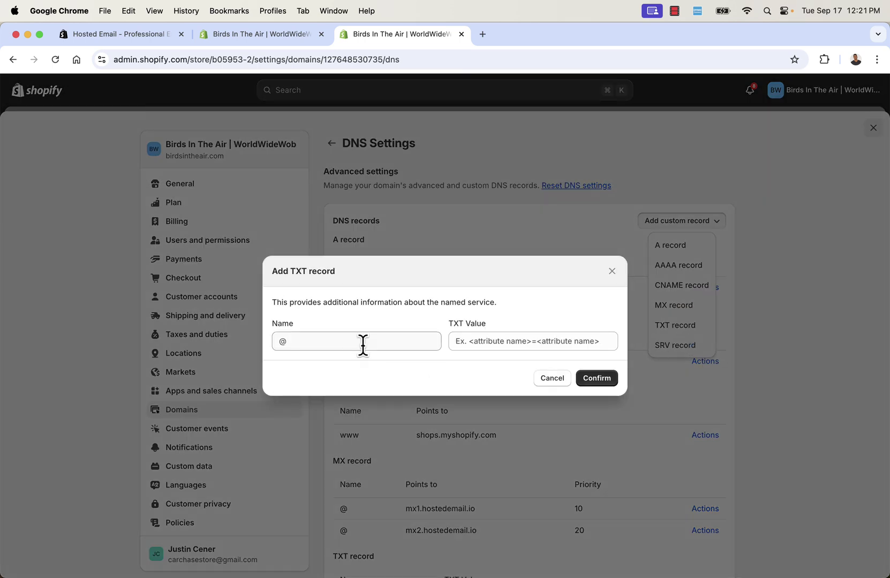
pyautogui.click(506, 340)
pyautogui.click(337, 343)
pyautogui.press('super+v')
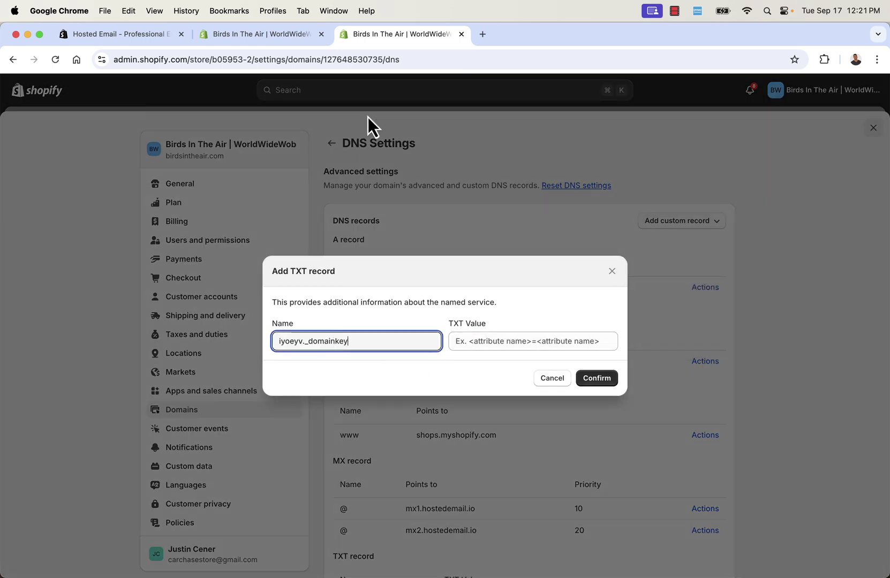
# Copy the DKIM key from the guide into the TXT Value and confirm the record
pyautogui.click(286, 35)
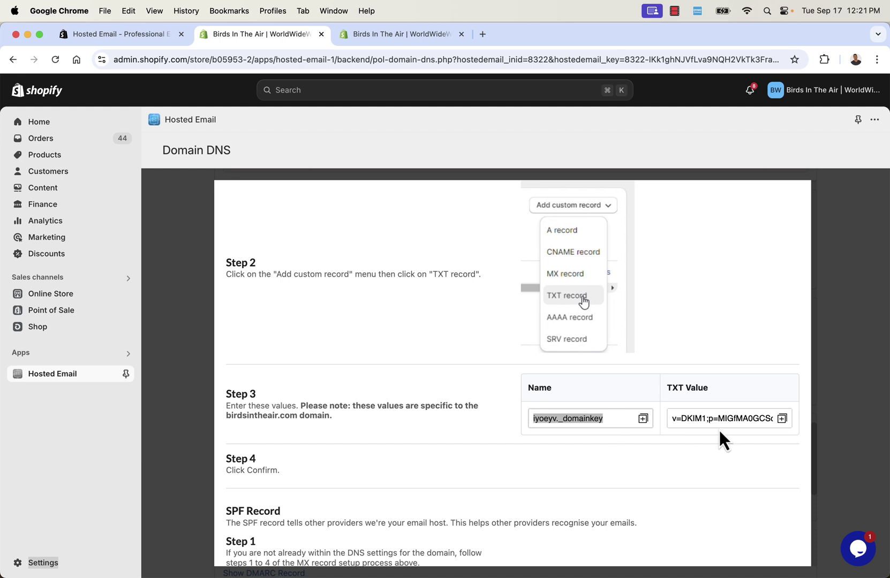
pyautogui.click(782, 418)
pyautogui.click(429, 35)
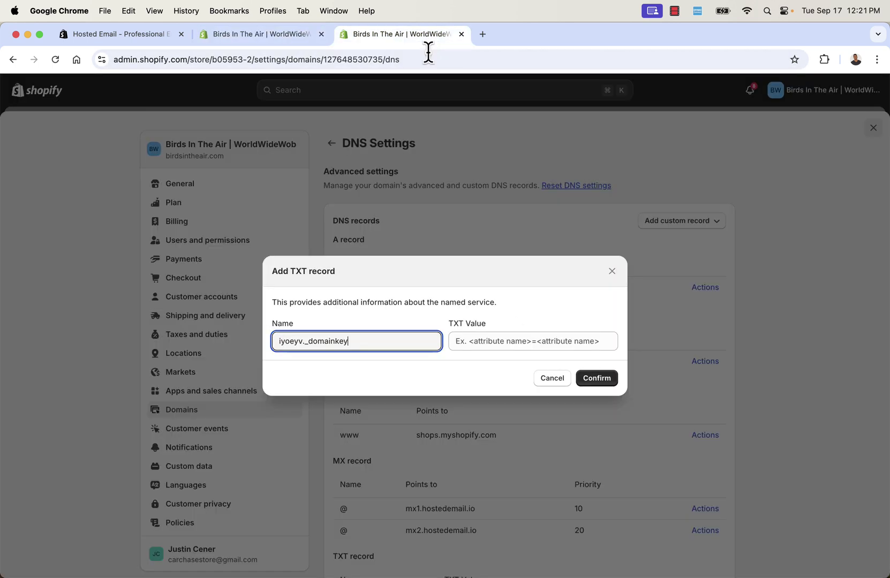
pyautogui.click(517, 338)
pyautogui.press('super+v')
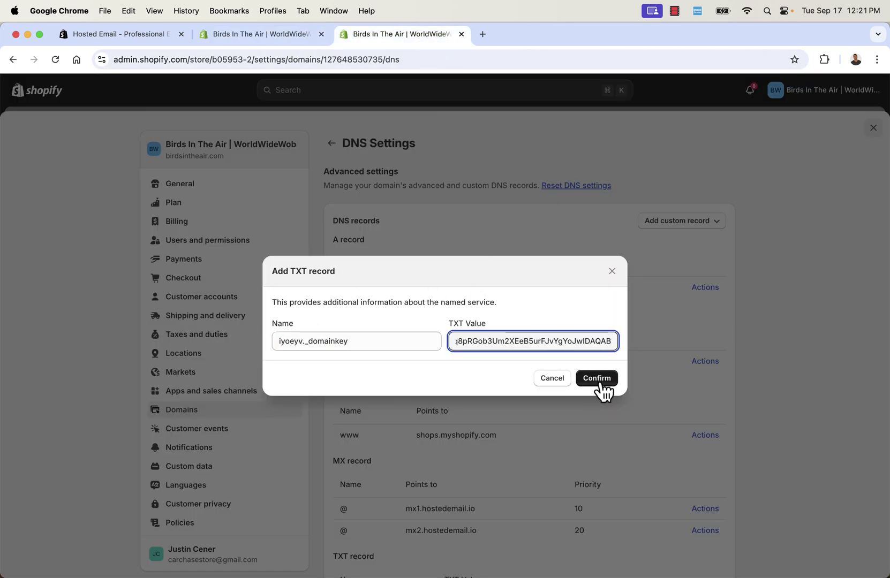
pyautogui.click(599, 380)
pyautogui.scroll(-5, 601, 381)
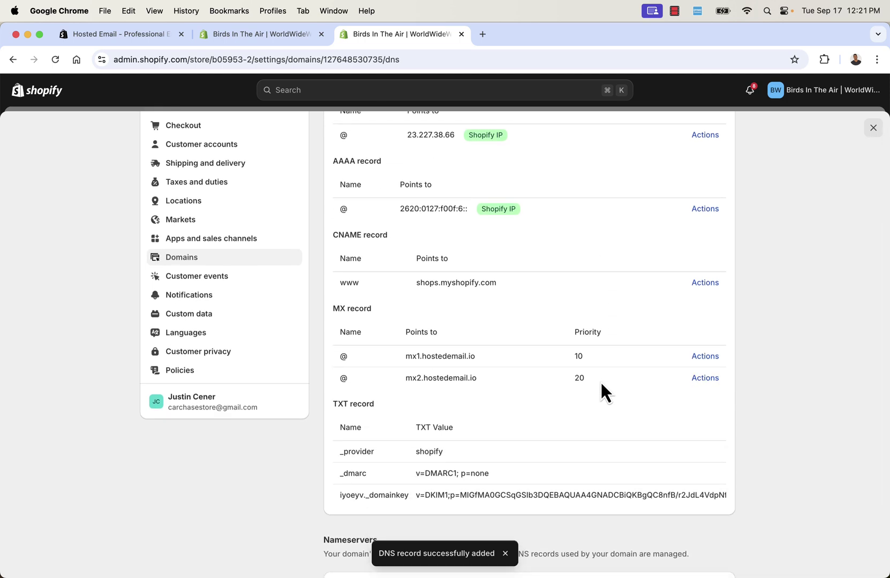
pyautogui.click(267, 36)
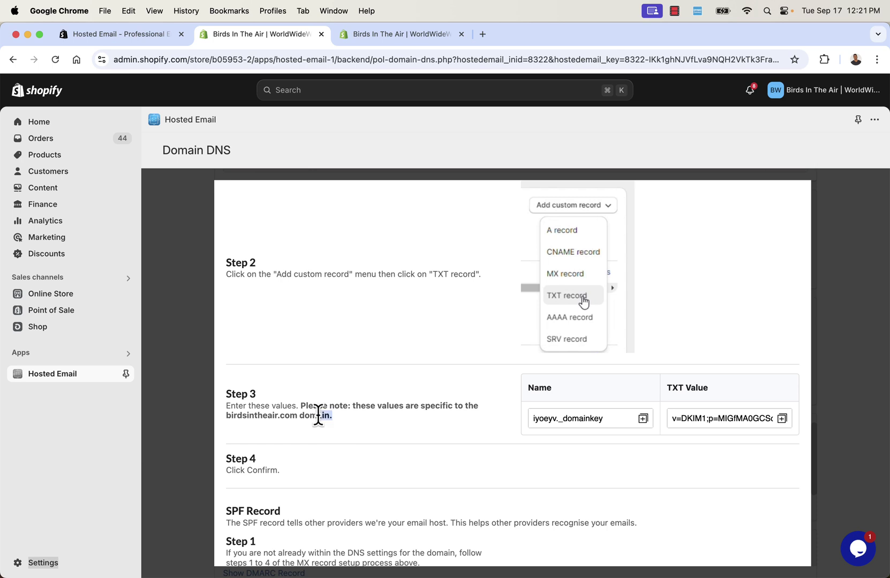
# Copy the SPF record's TXT value from Step 3 of the Hosted Email guide
pyautogui.scroll(-2, 396, 435)
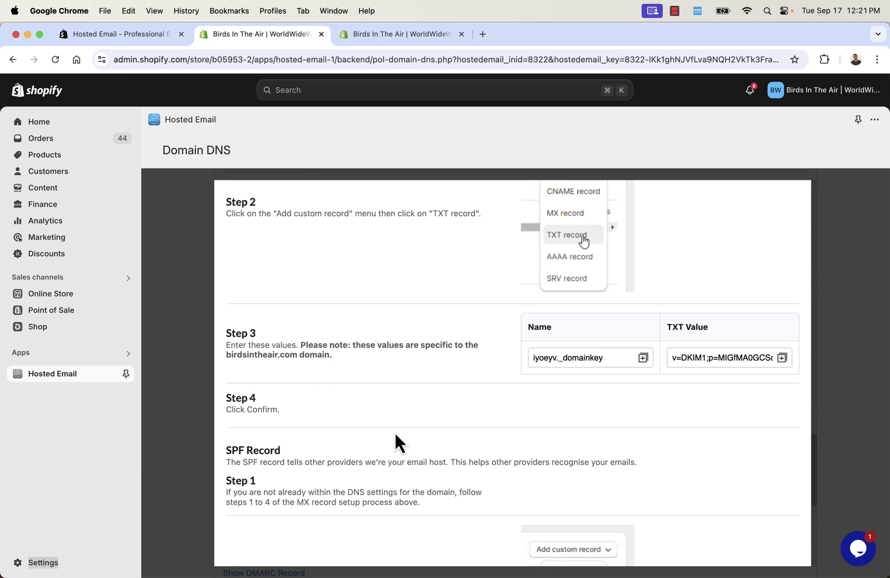
pyautogui.scroll(-5, 395, 435)
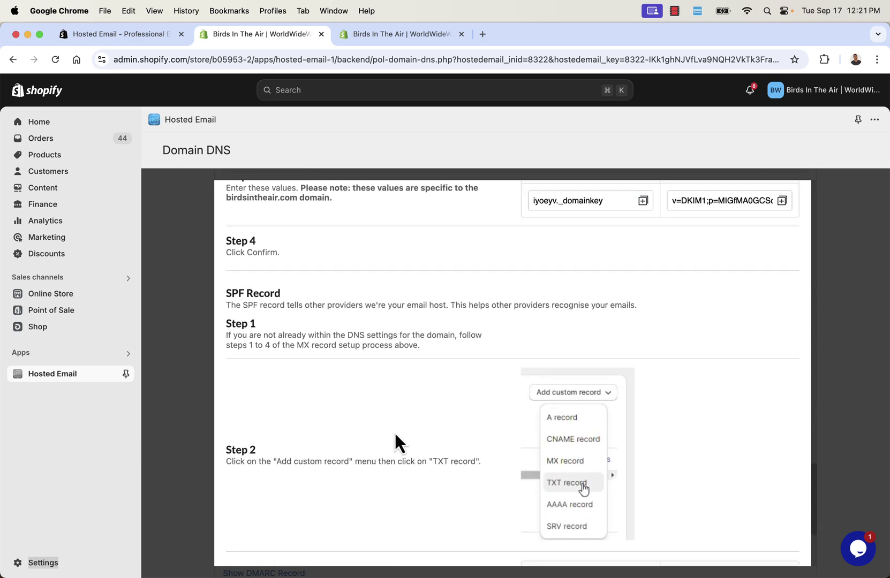
pyautogui.scroll(-3, 364, 352)
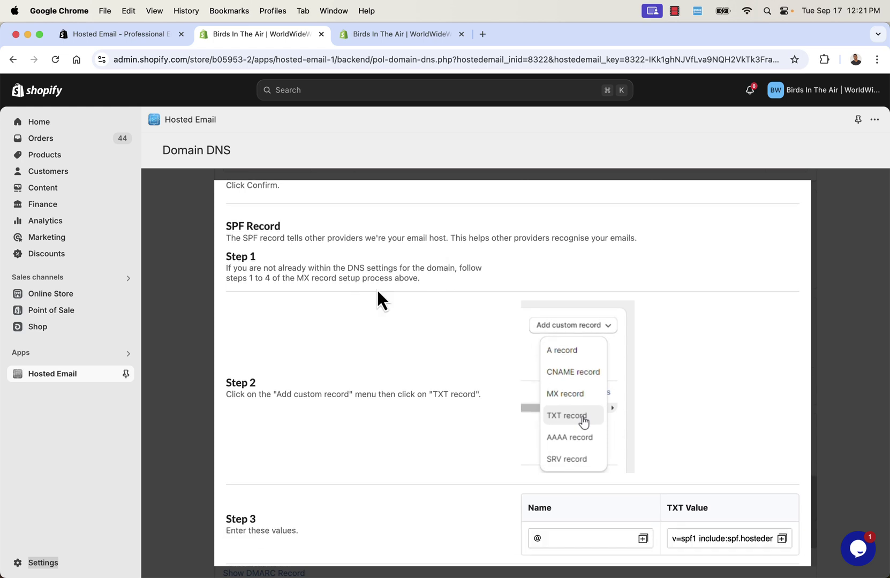
pyautogui.scroll(-4, 377, 293)
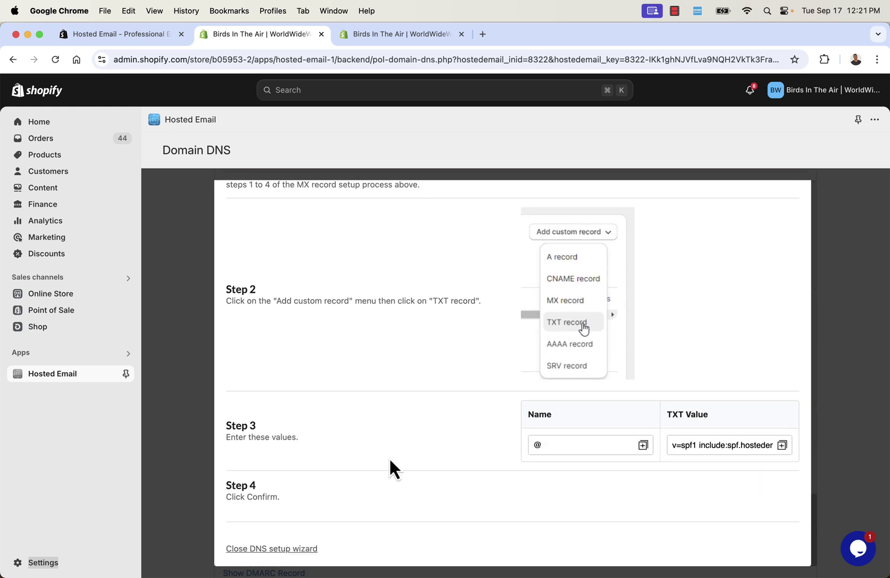
pyautogui.click(782, 445)
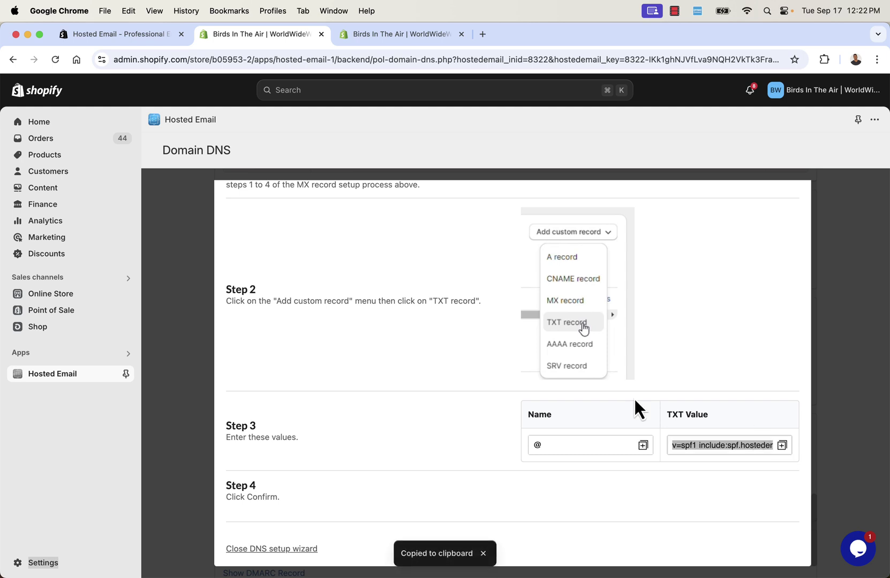
# Add a TXT record named @ with the pasted SPF value in the domain's DNS settings
pyautogui.click(432, 36)
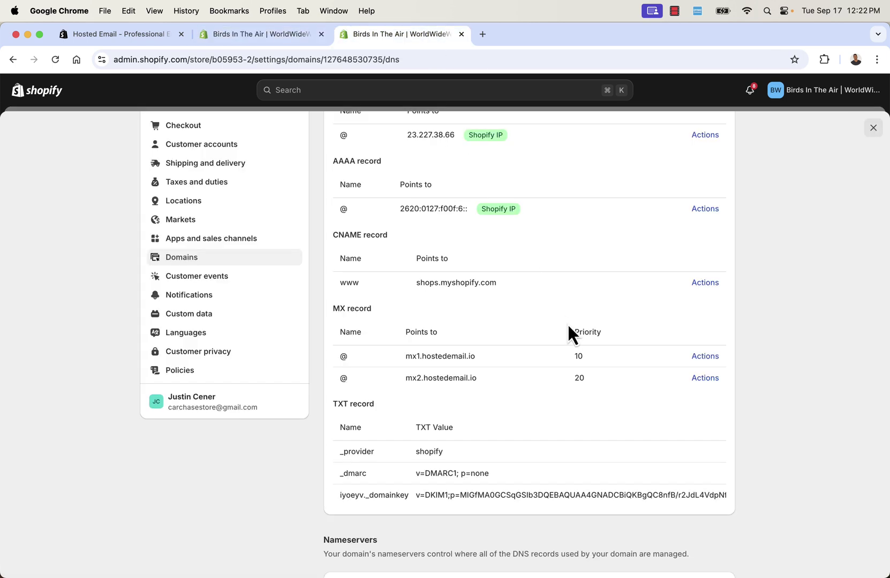
pyautogui.click(672, 221)
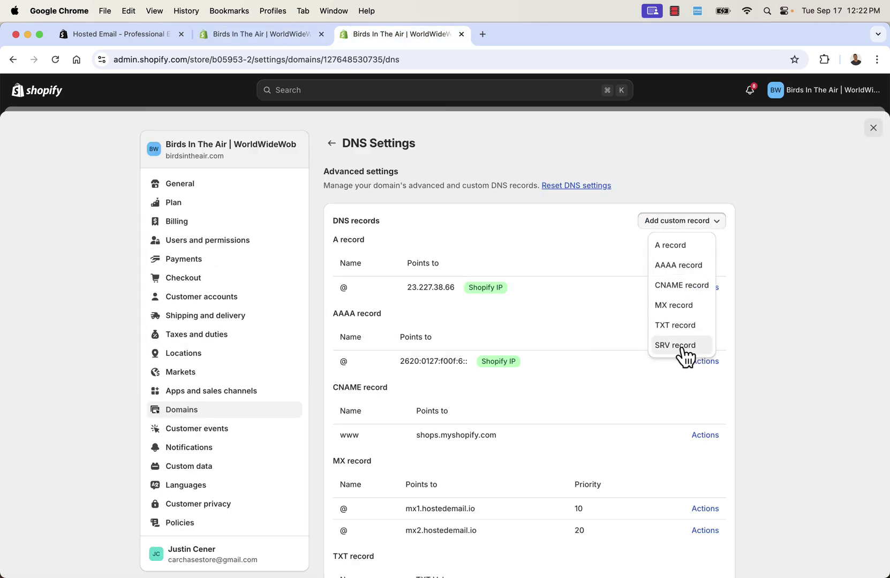
pyautogui.click(674, 325)
pyautogui.click(487, 341)
pyautogui.press('super+v')
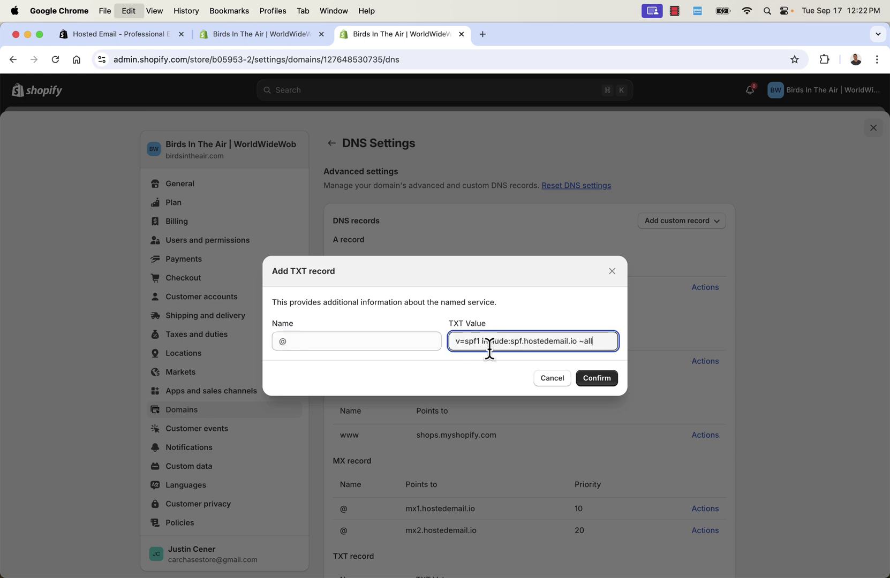
pyautogui.click(387, 362)
pyautogui.click(363, 341)
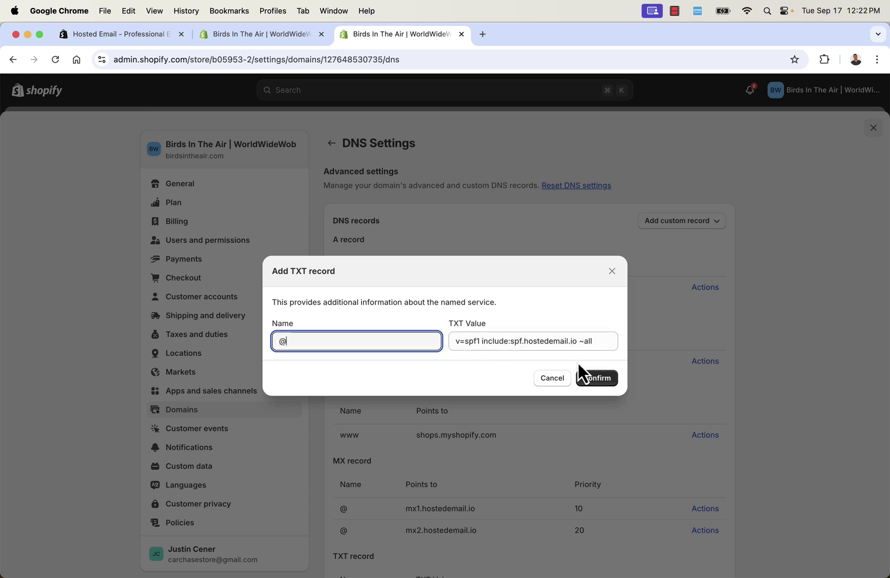
pyautogui.click(611, 342)
pyautogui.click(591, 383)
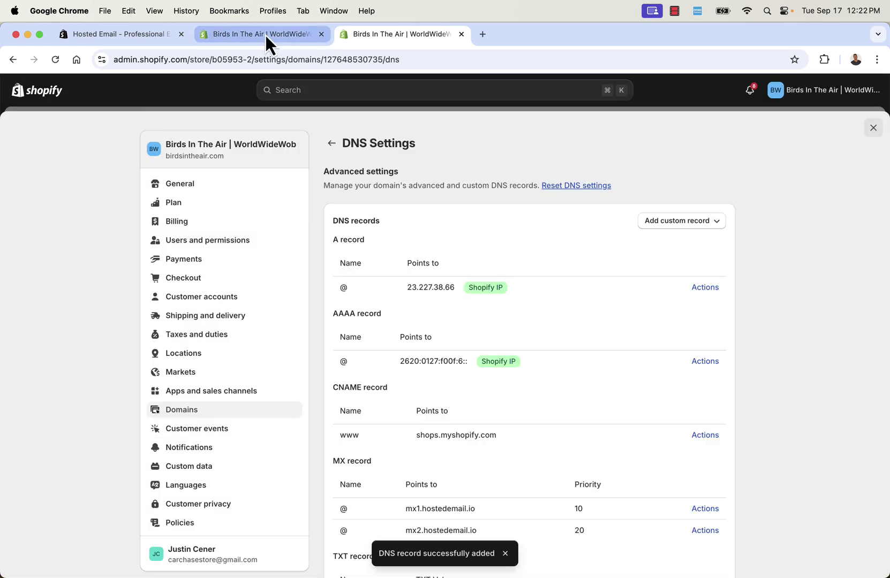
# Verify the new SPF TXT record for spf.hostedemail.io appears among the DNS records
pyautogui.click(265, 35)
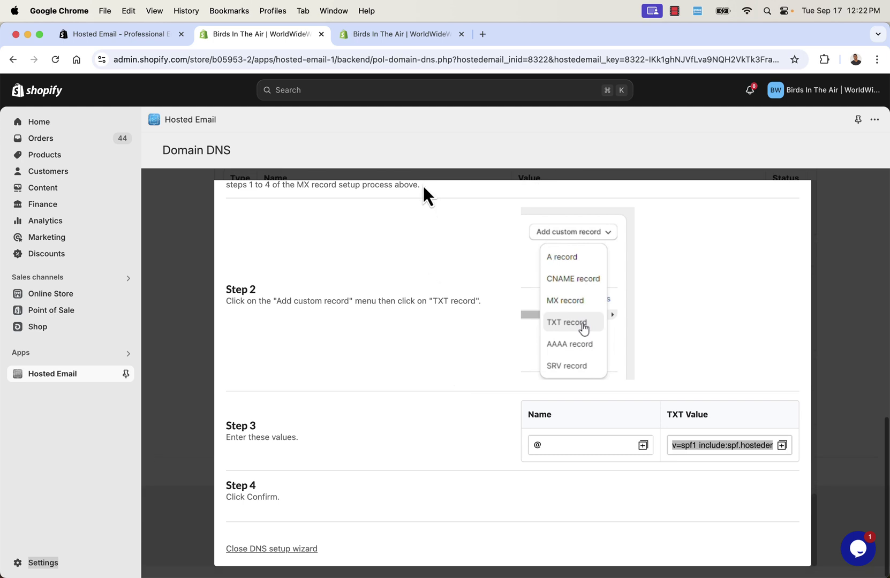
pyautogui.click(395, 36)
pyautogui.scroll(-5, 470, 348)
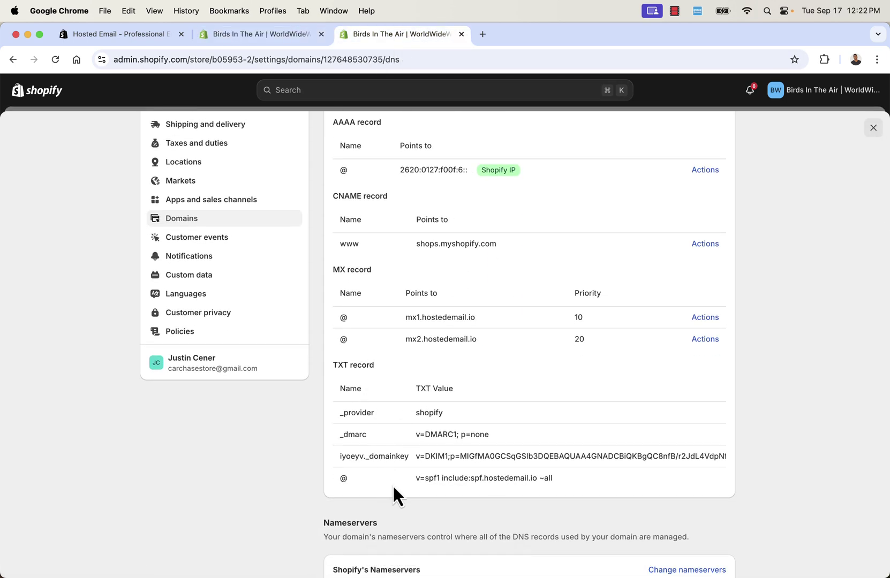
pyautogui.scroll(1, 443, 324)
pyautogui.moveTo(429, 312); pyautogui.dragTo(442, 319)
pyautogui.click(442, 320)
pyautogui.scroll(2, 442, 319)
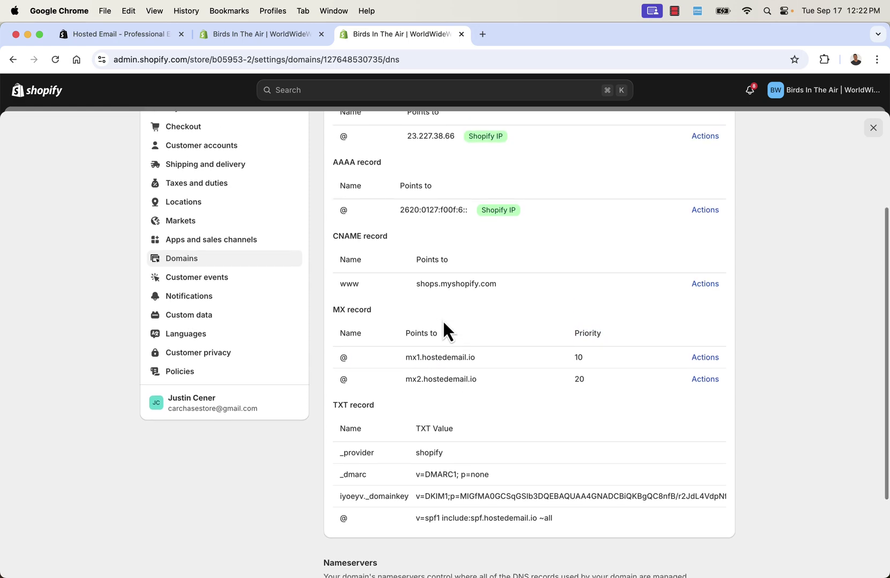
pyautogui.scroll(2, 442, 319)
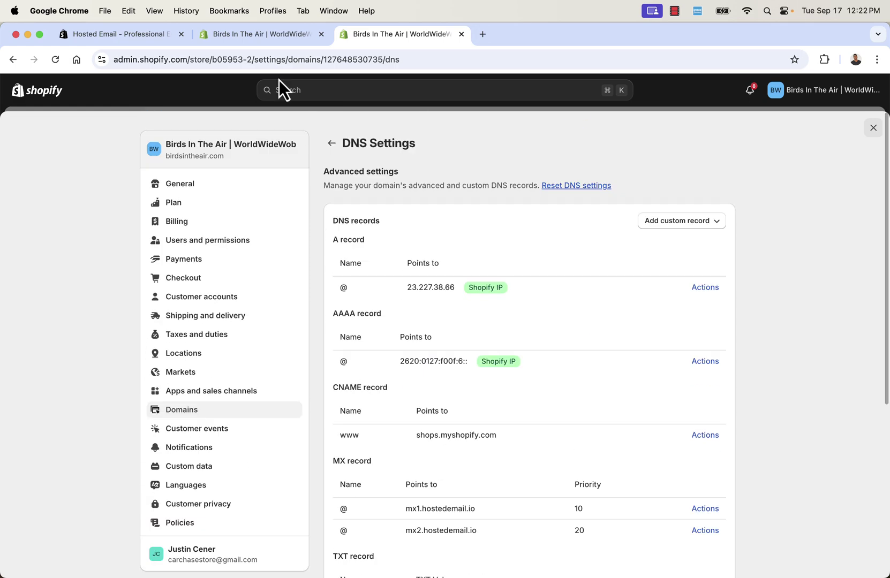
# Return to the Hosted Email Domain DNS page and close the DNS Setup Wizard
pyautogui.click(249, 36)
pyautogui.scroll(5, 482, 374)
pyautogui.scroll(10, 523, 422)
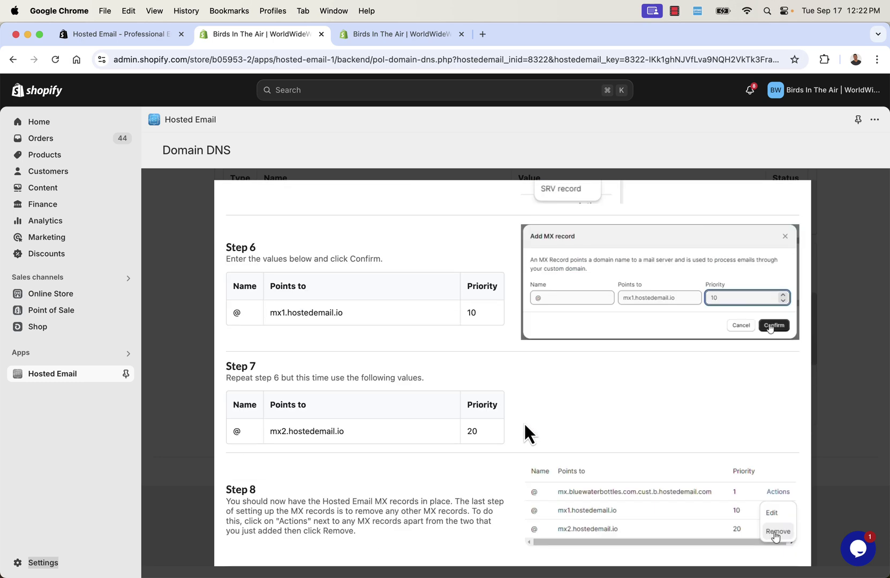
pyautogui.click(789, 200)
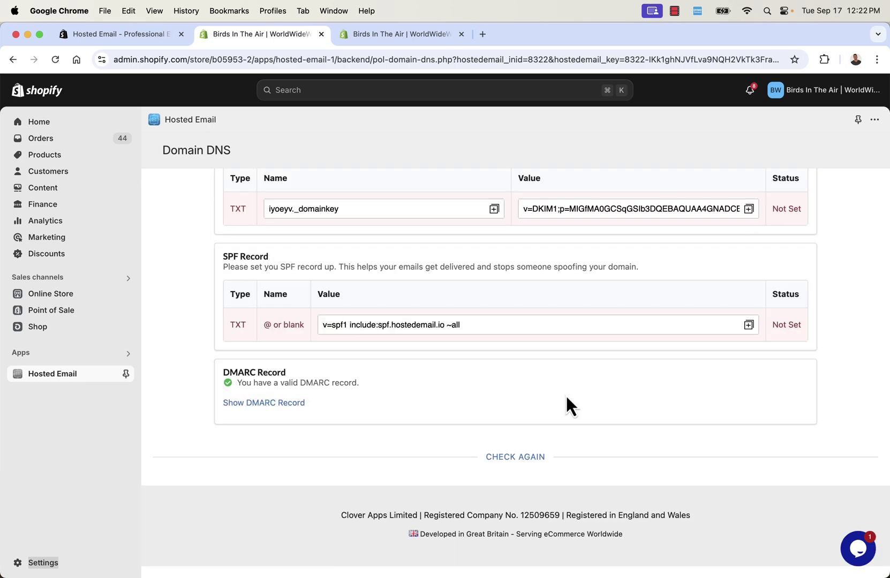
# Recheck the domain so MX, DKIM, SPF and DMARC report as correctly configured
pyautogui.click(506, 458)
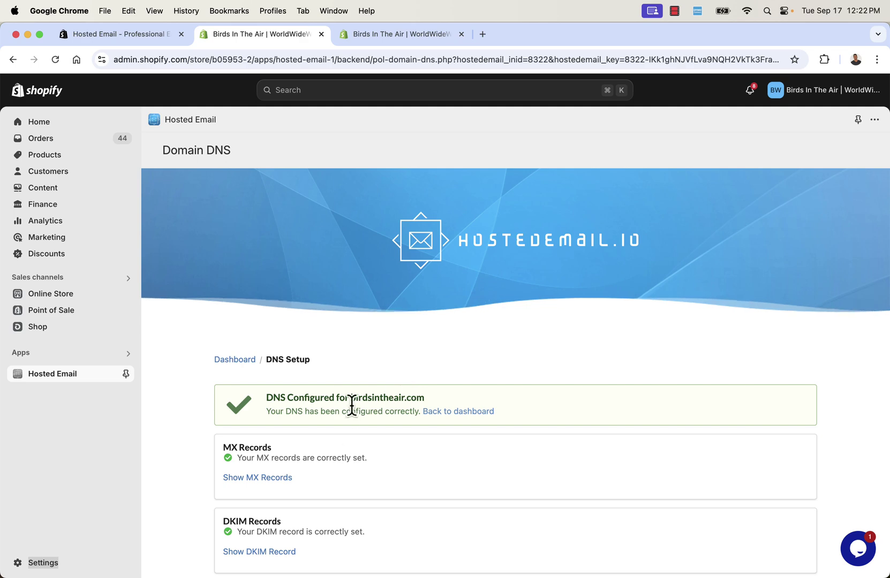
pyautogui.tripleClick(342, 403)
pyautogui.click(347, 412)
pyautogui.scroll(-5, 347, 408)
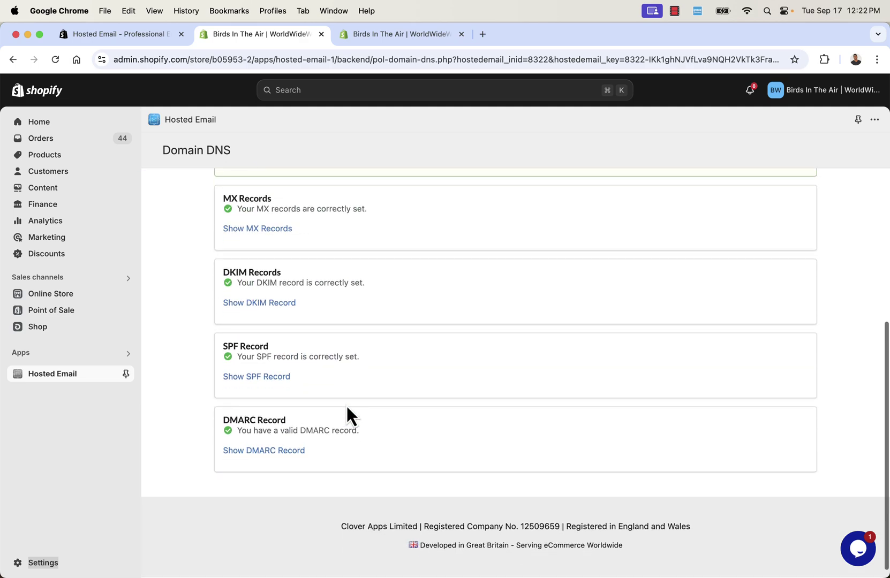
pyautogui.scroll(5, 332, 402)
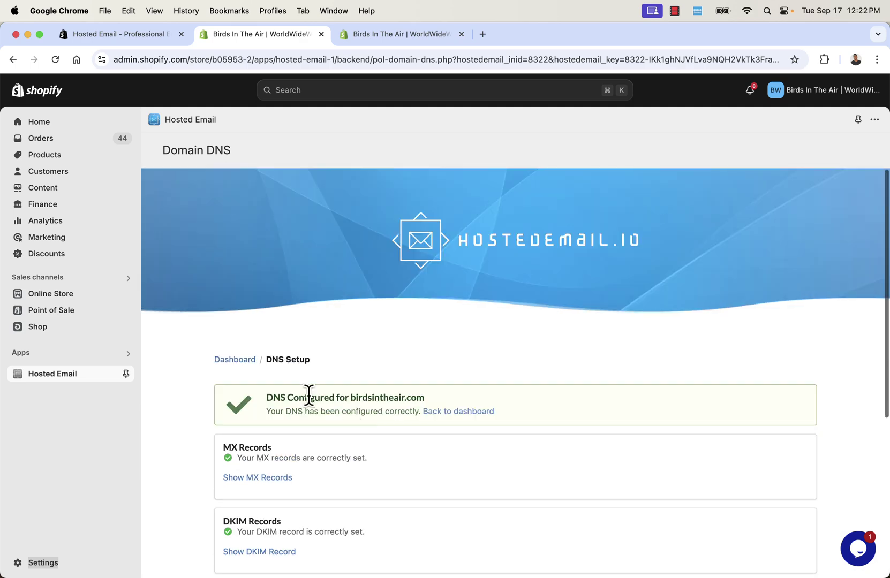
# From the Hosted Email dashboard, log in to the support mailbox's webmail
pyautogui.click(236, 360)
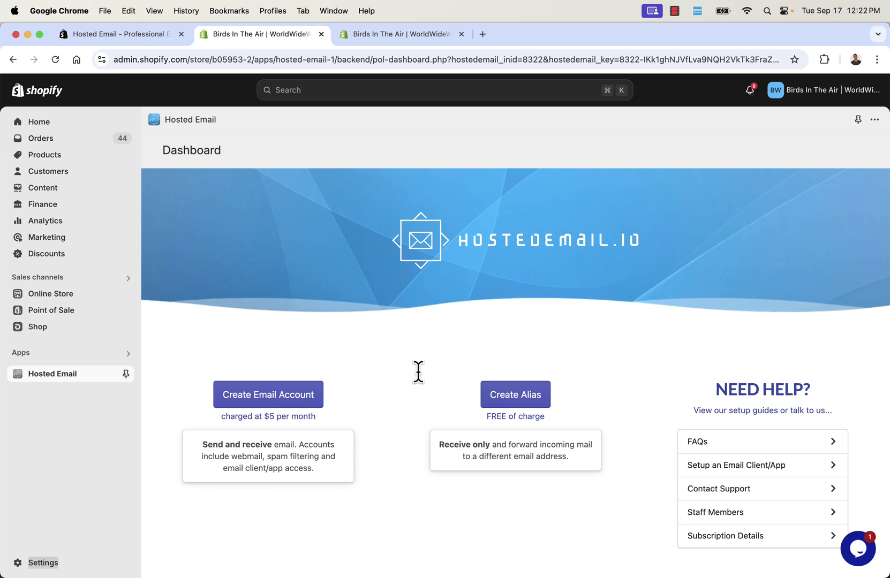
pyautogui.scroll(-3, 418, 372)
pyautogui.scroll(-2, 418, 372)
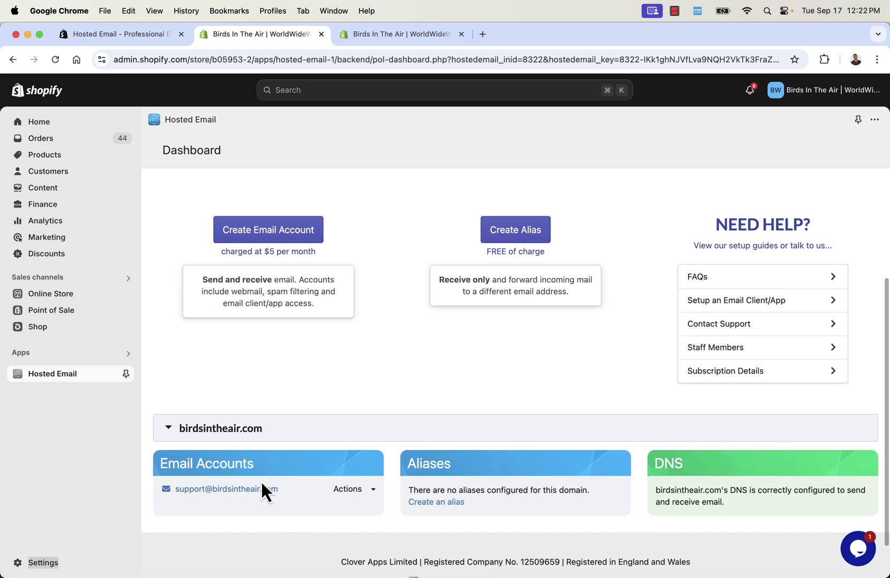
pyautogui.click(359, 491)
pyautogui.click(375, 505)
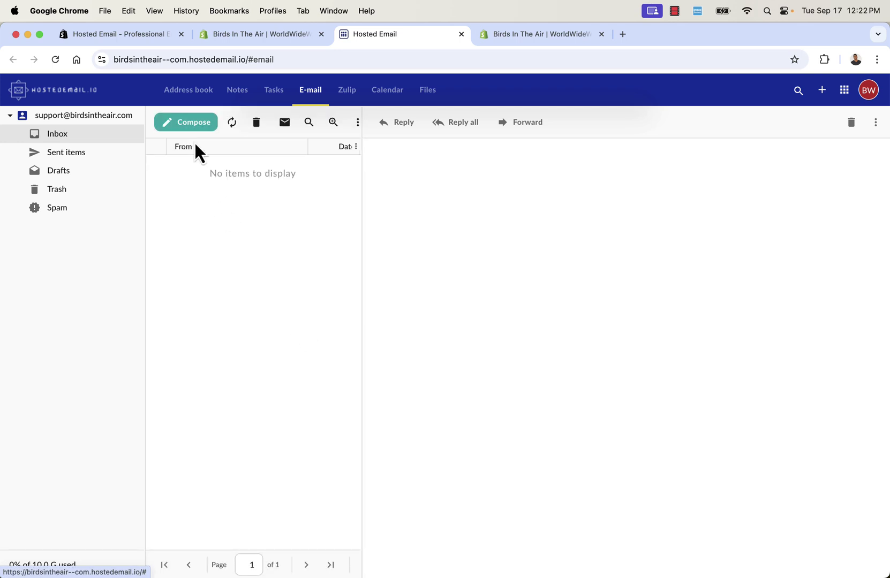
# Compose an email to an outside address, subject 'Hello I'm New Here', body 'Got a brand new ema'
pyautogui.click(190, 126)
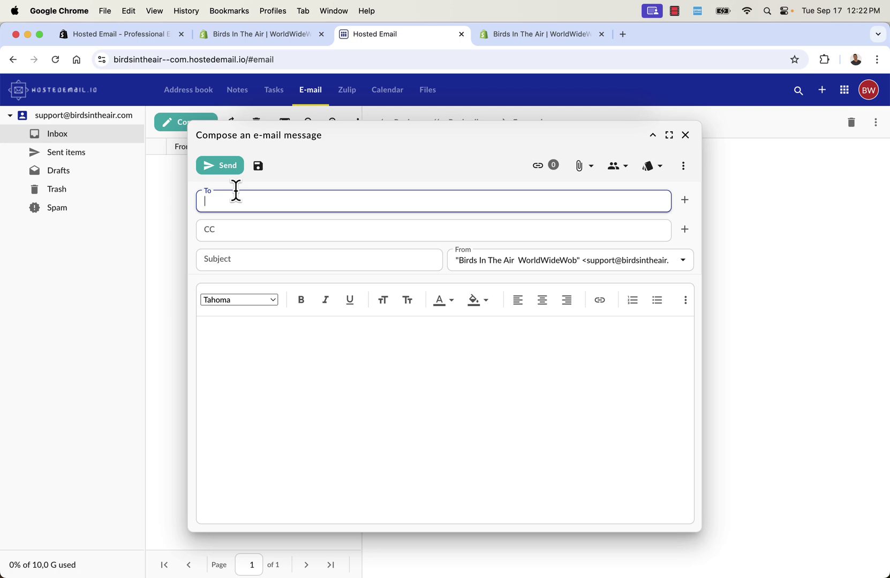
pyautogui.press('Tab')
pyautogui.click(276, 251)
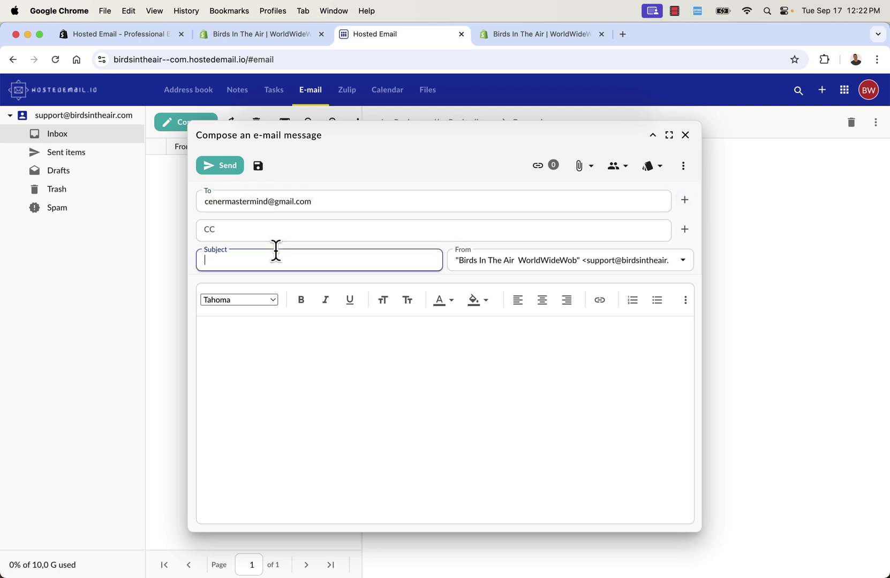
pyautogui.write("Hello I'm New Here")
pyautogui.click(311, 335)
pyautogui.write('Got a brand new email.')
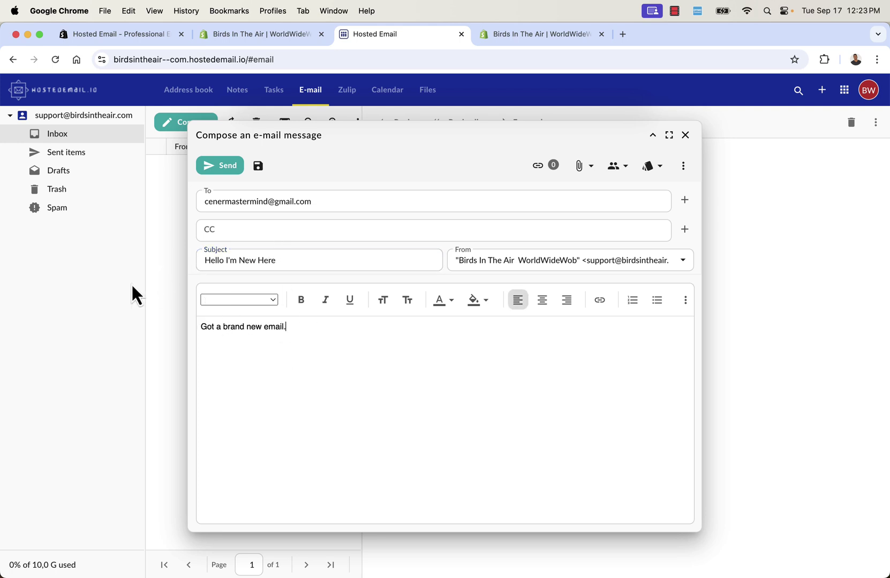
# Send the email without adding the unknown recipient to contacts, then return to Shopify admin
pyautogui.click(227, 166)
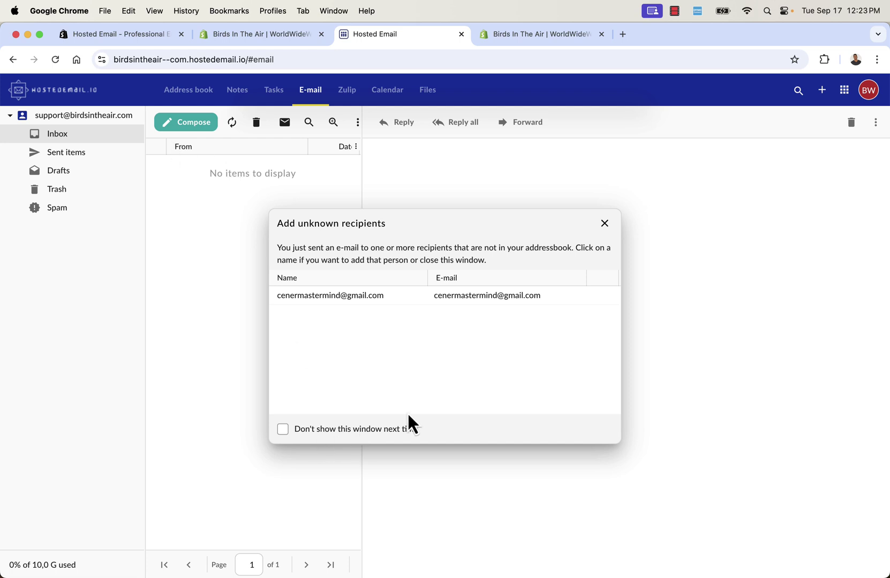
pyautogui.click(605, 224)
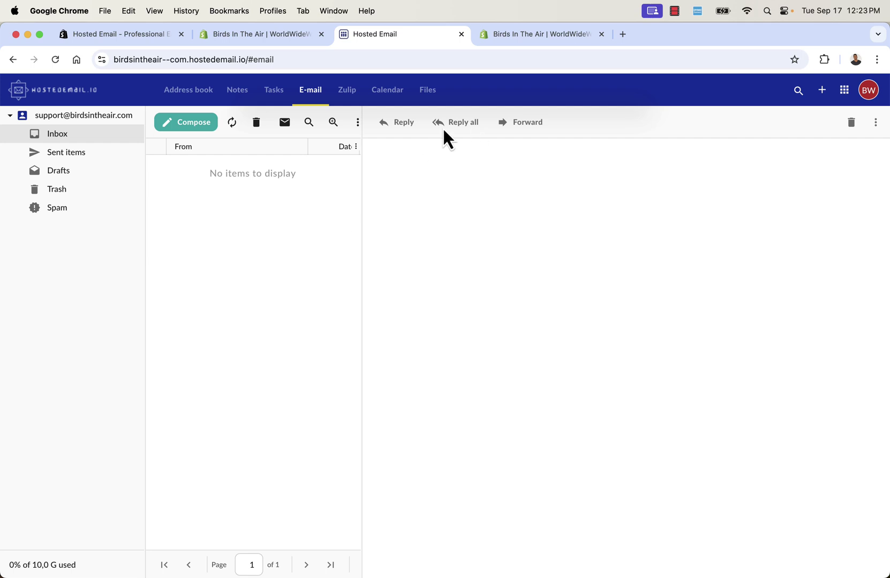
pyautogui.click(276, 37)
# View the 'Set up an email client' guide and the webmail inbox, then return to the Dashboard
pyautogui.scroll(-5, 283, 418)
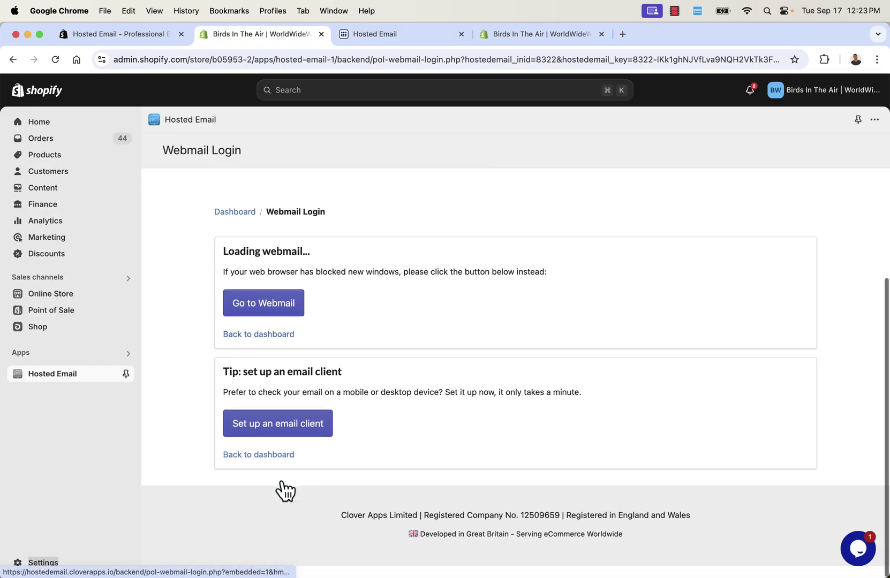
pyautogui.click(284, 428)
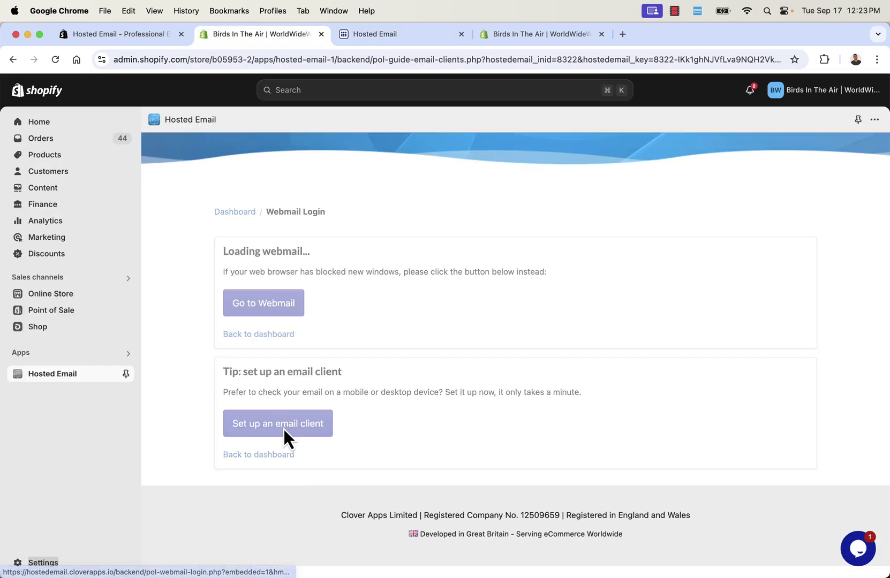
pyautogui.scroll(-4, 340, 386)
pyautogui.scroll(-1, 340, 386)
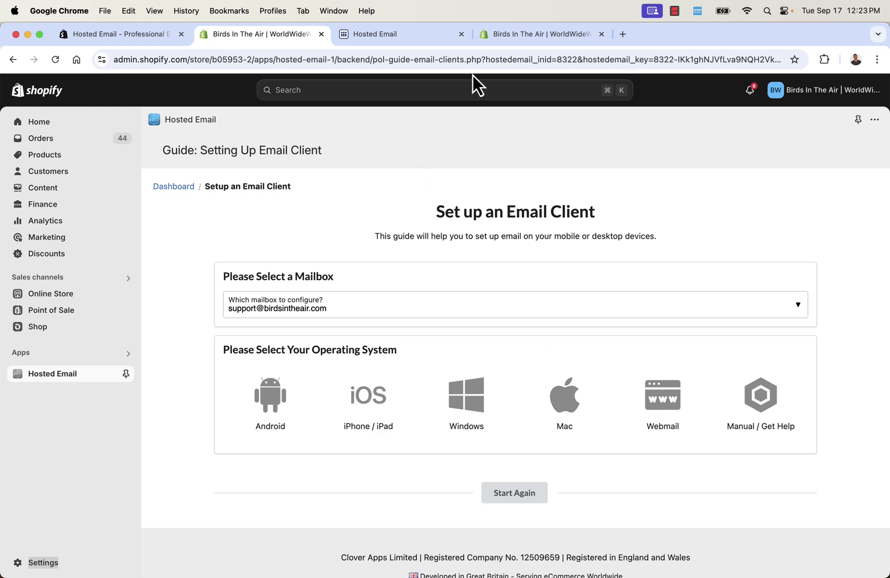
pyautogui.click(410, 33)
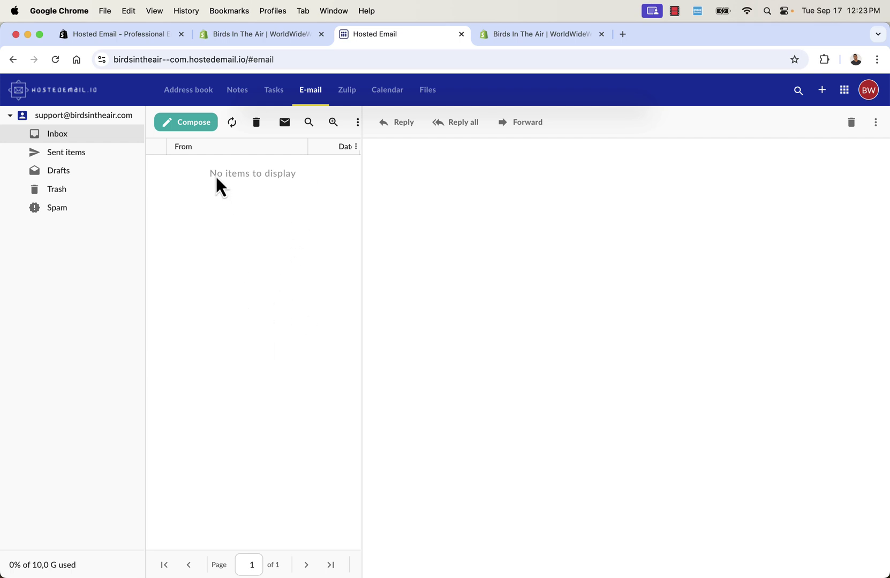
pyautogui.click(220, 42)
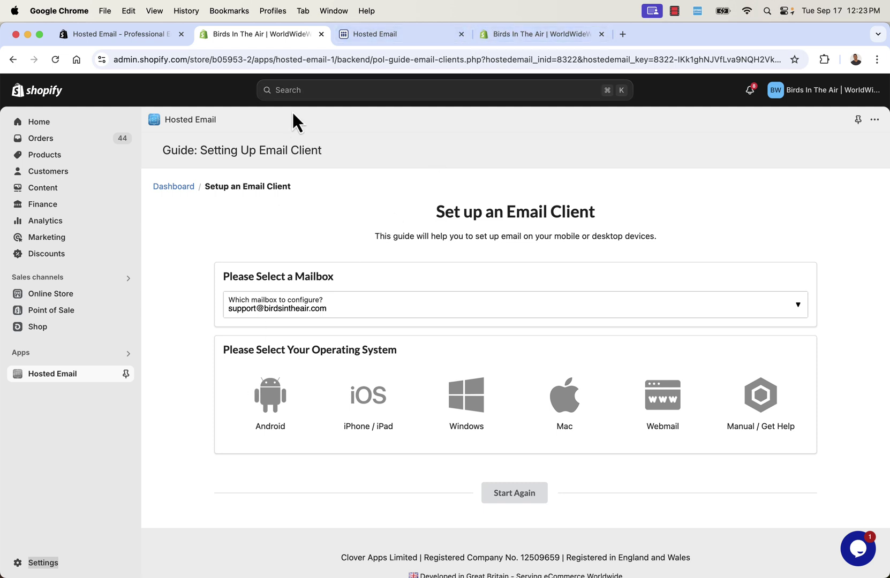
pyautogui.click(183, 188)
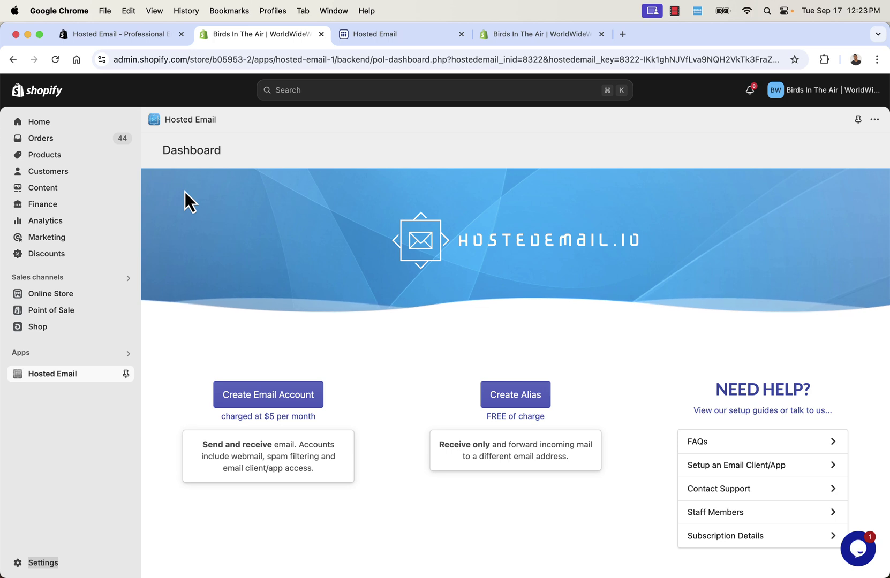
# Recheck the webmail inbox from the dashboard, then bring up the Hosted Email App Store listing
pyautogui.scroll(-2, 240, 216)
pyautogui.scroll(1, 240, 217)
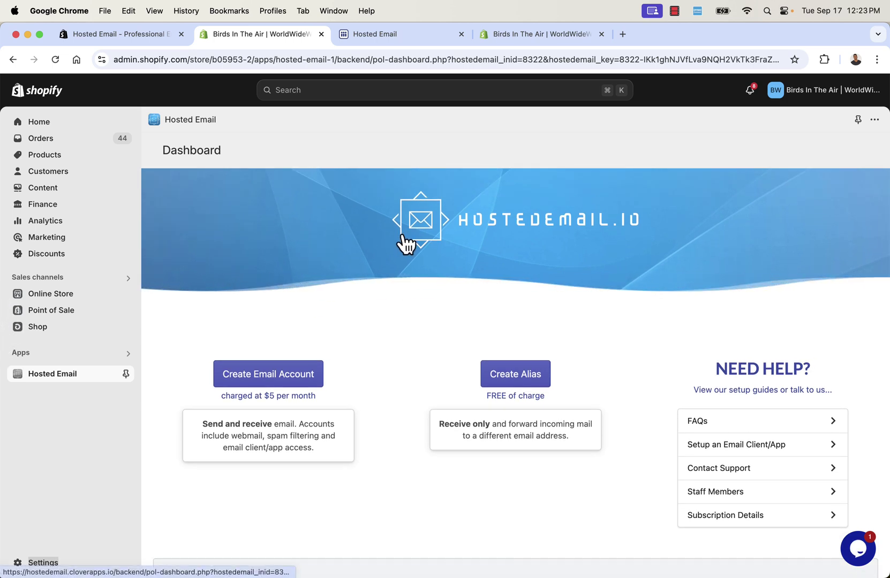
pyautogui.scroll(1, 404, 240)
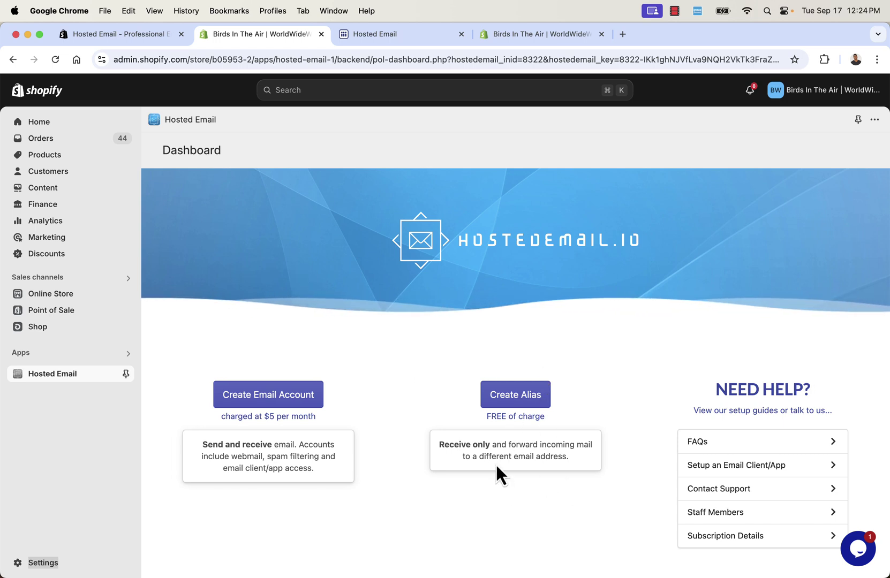
pyautogui.click(421, 36)
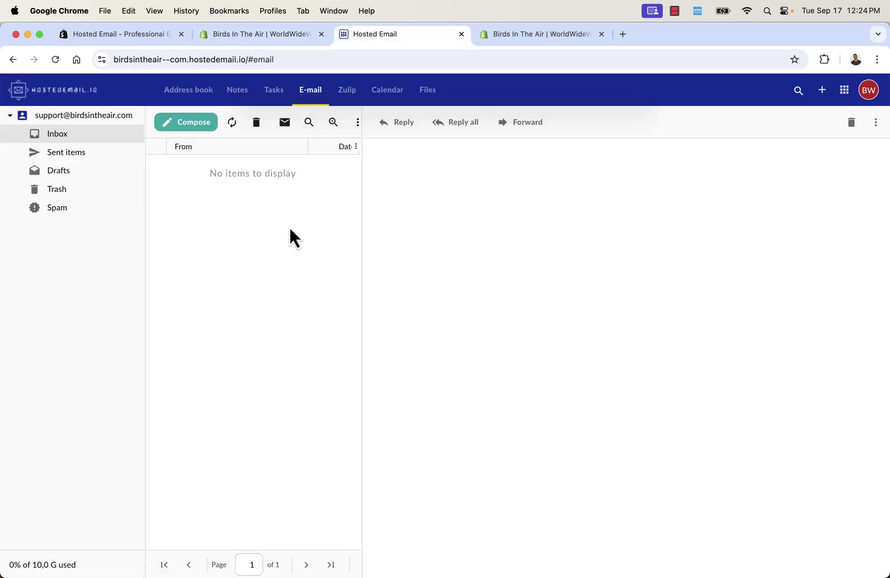
pyautogui.click(268, 39)
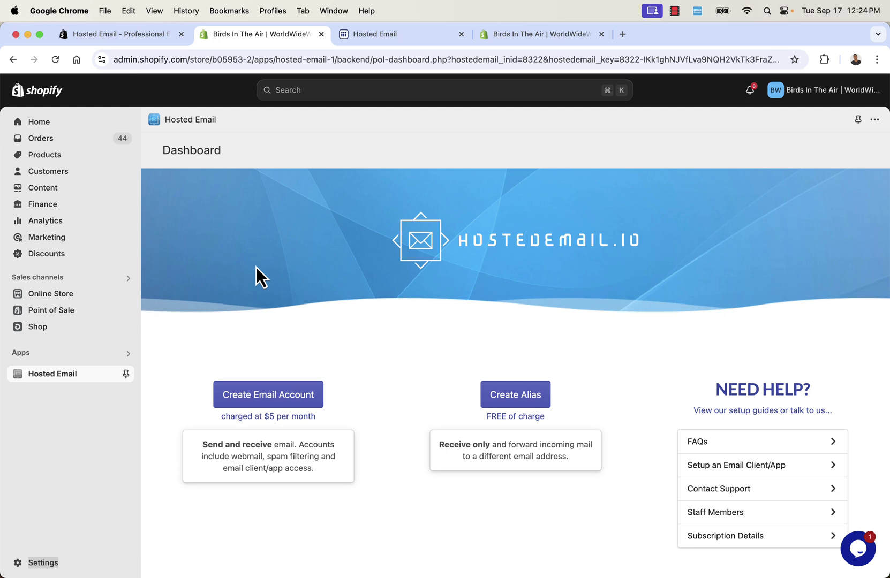
pyautogui.click(364, 34)
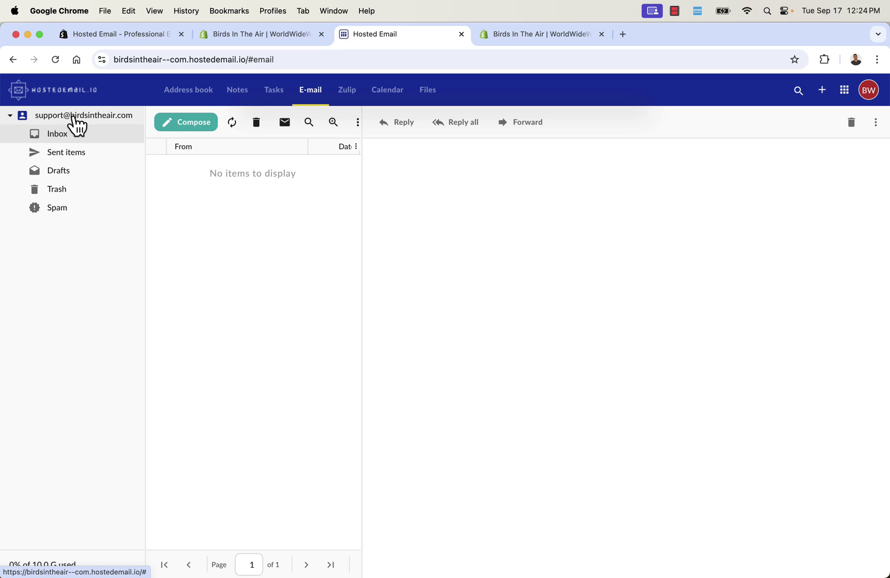
pyautogui.click(247, 42)
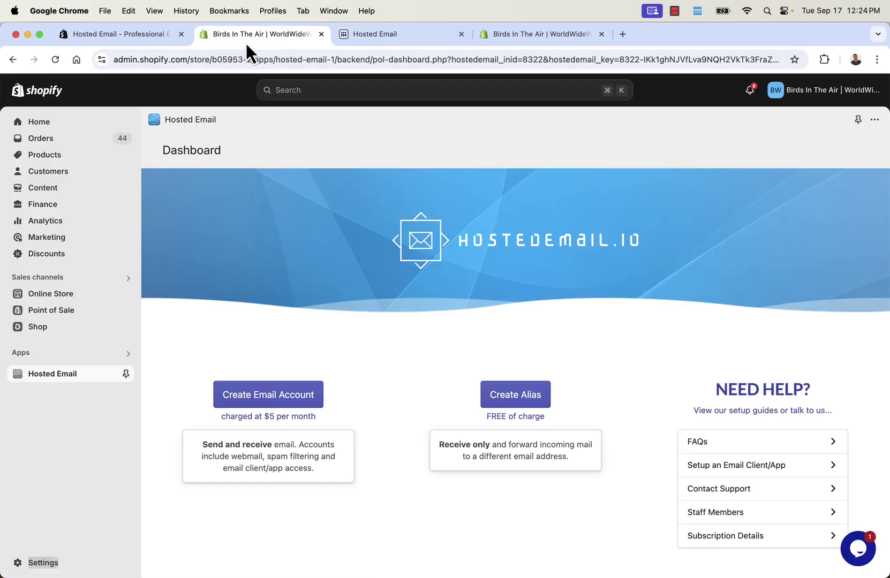
pyautogui.click(151, 39)
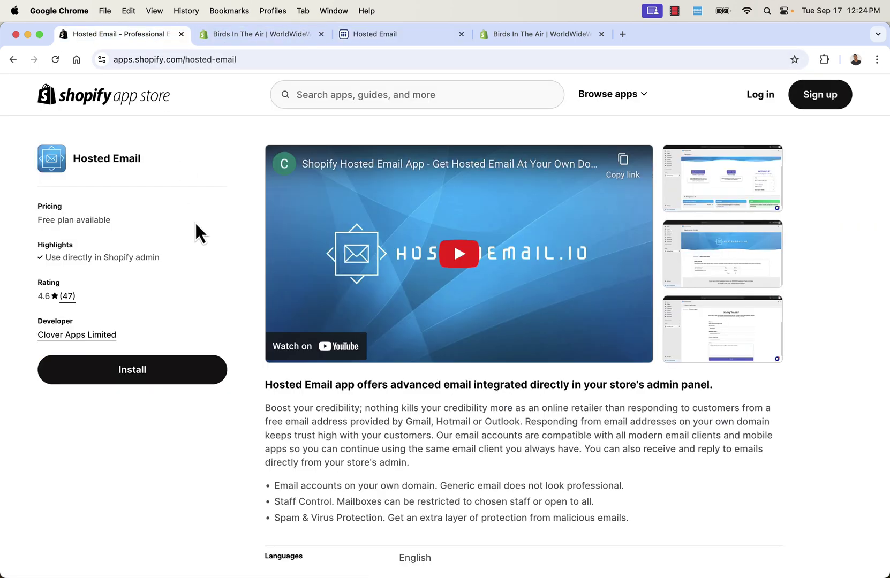